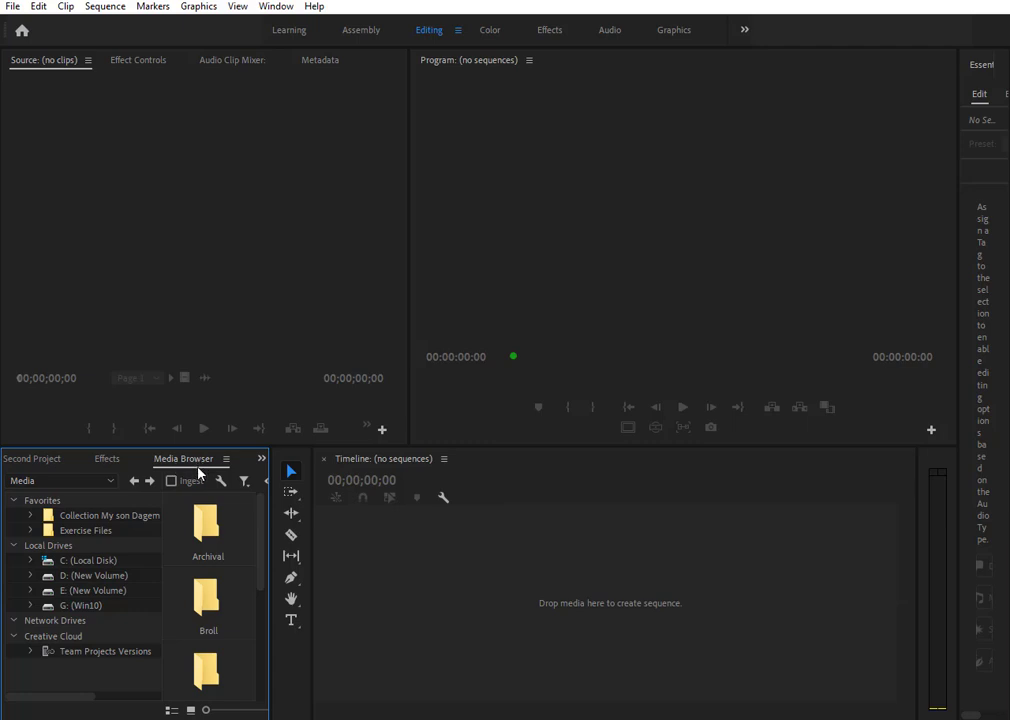
pyautogui.press('`')
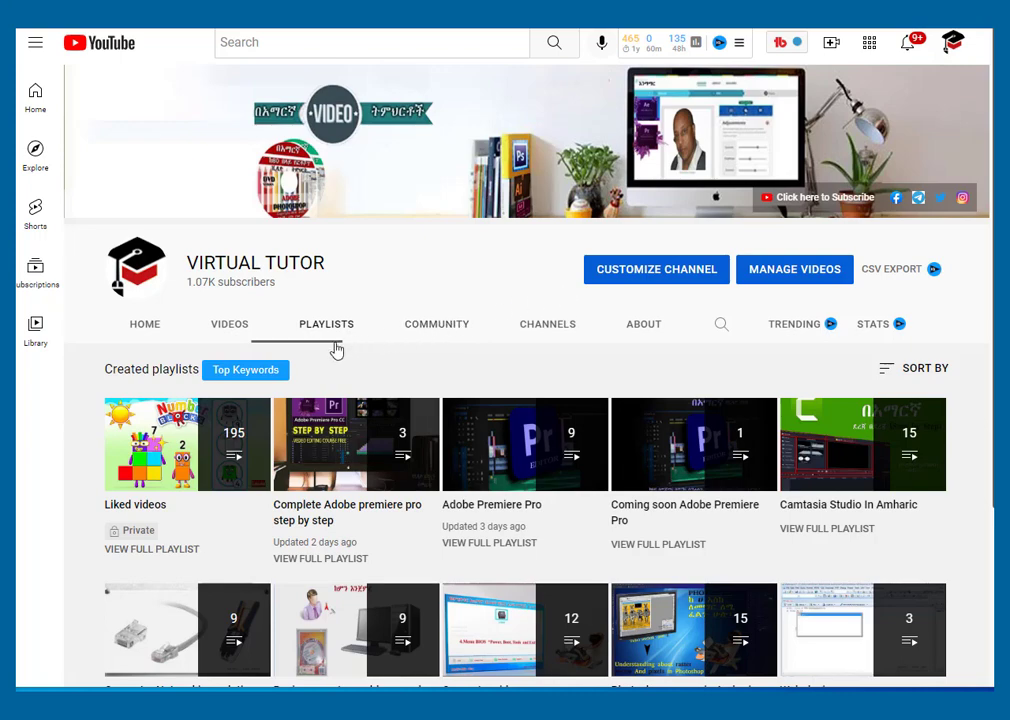
# - Look through the playlists created on the VIRTUAL TUTOR YouTube channel
pyautogui.click(230, 330)
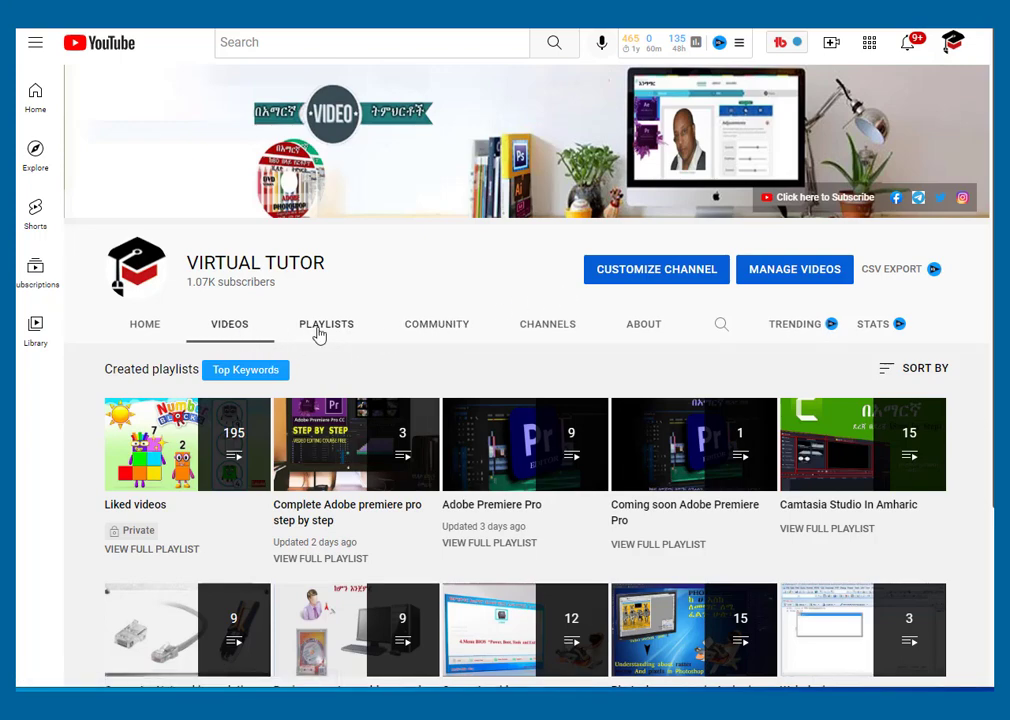
pyautogui.click(318, 333)
pyautogui.scroll(-1, 442, 343)
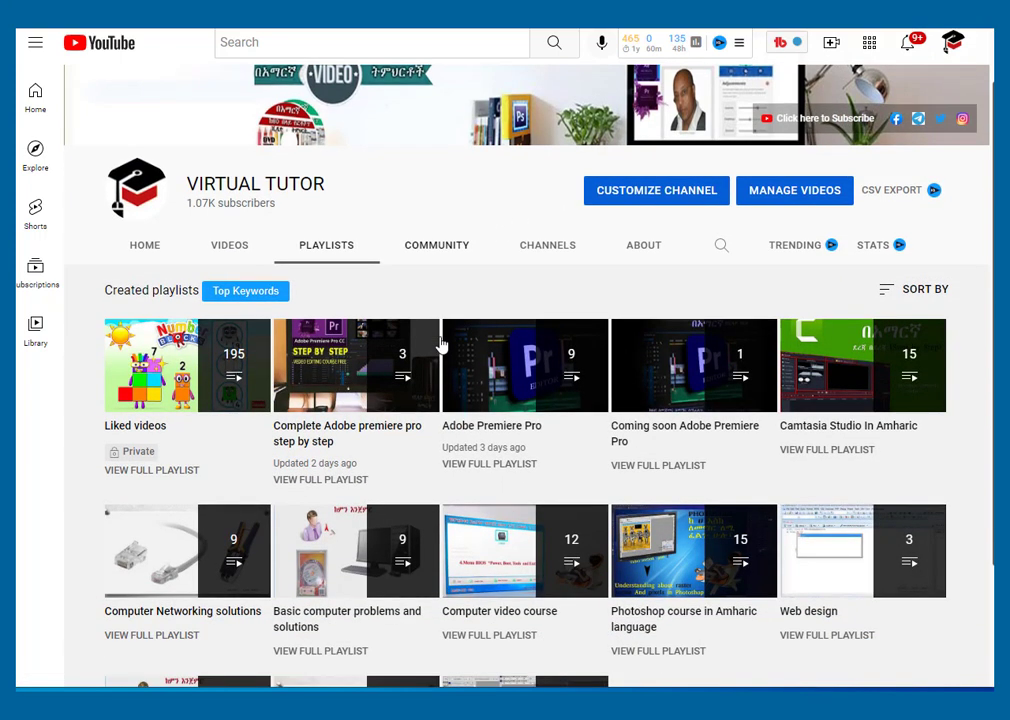
pyautogui.scroll(-2, 460, 360)
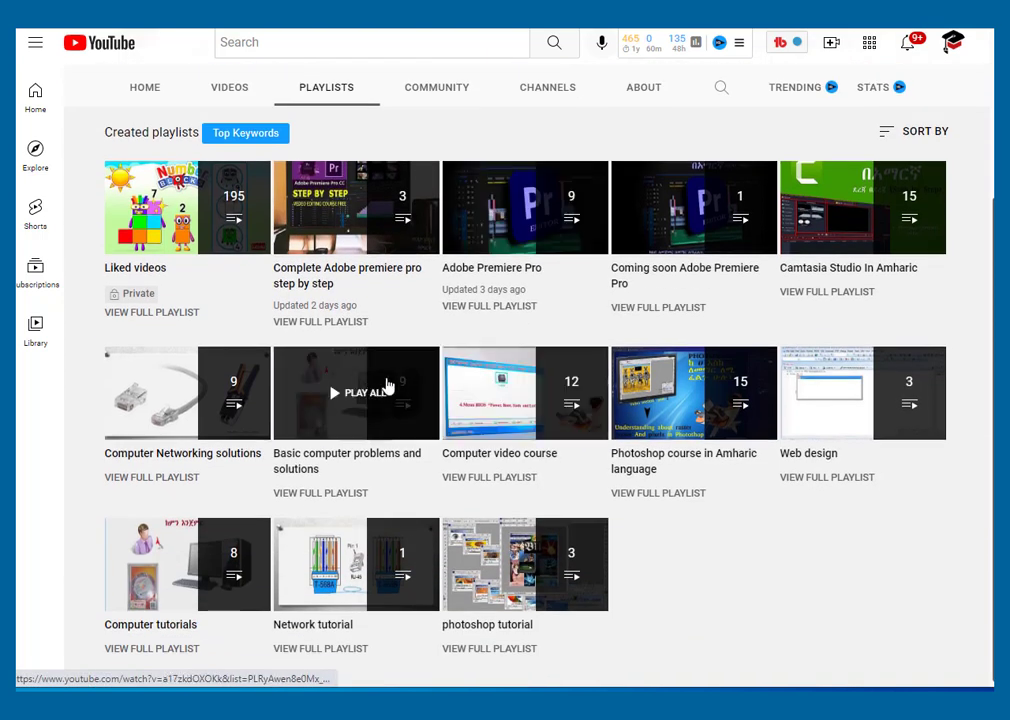
pyautogui.scroll(2, 360, 388)
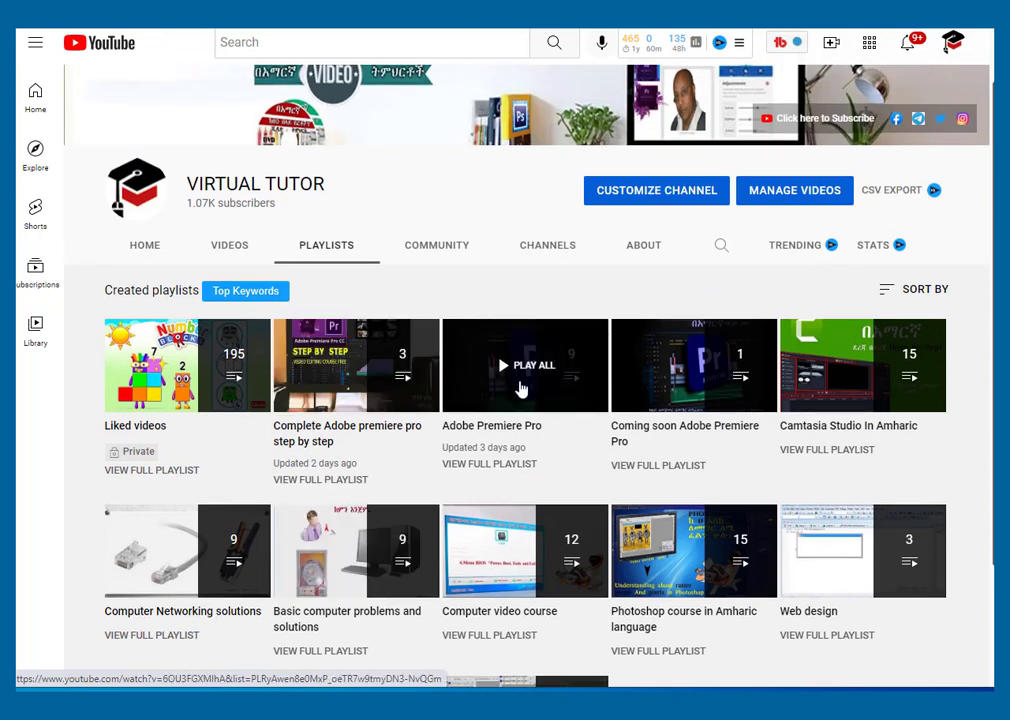
pyautogui.scroll(1, 525, 375)
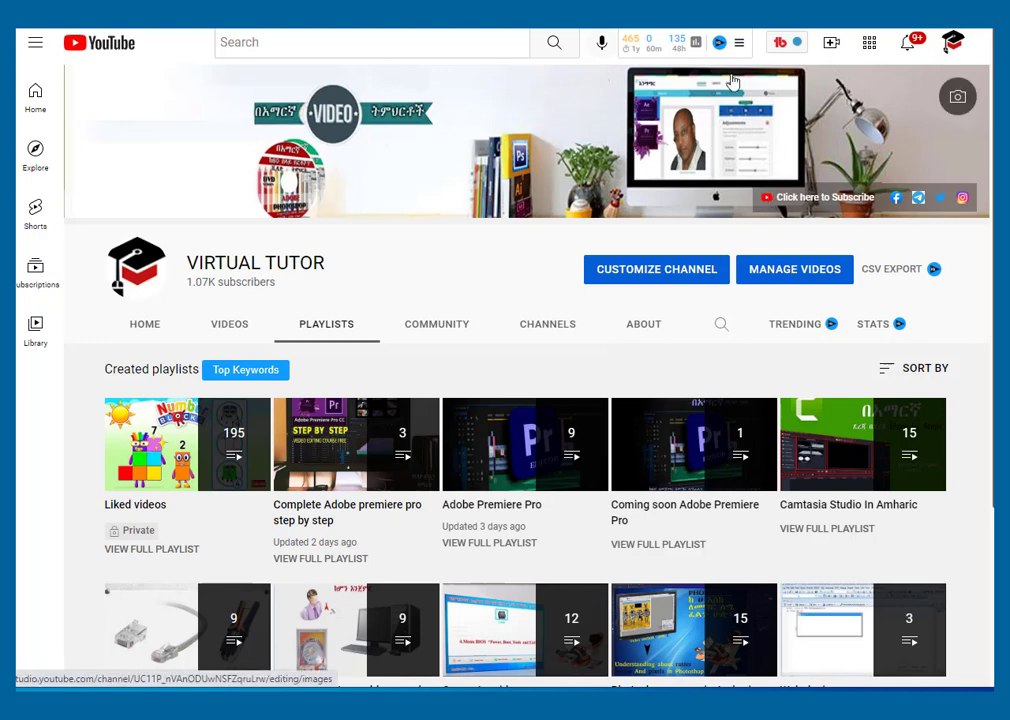
pyautogui.moveTo(748, 178)
pyautogui.mouseDown()
pyautogui.moveTo(765, 224)
pyautogui.moveTo(880, 220)
pyautogui.mouseUp()
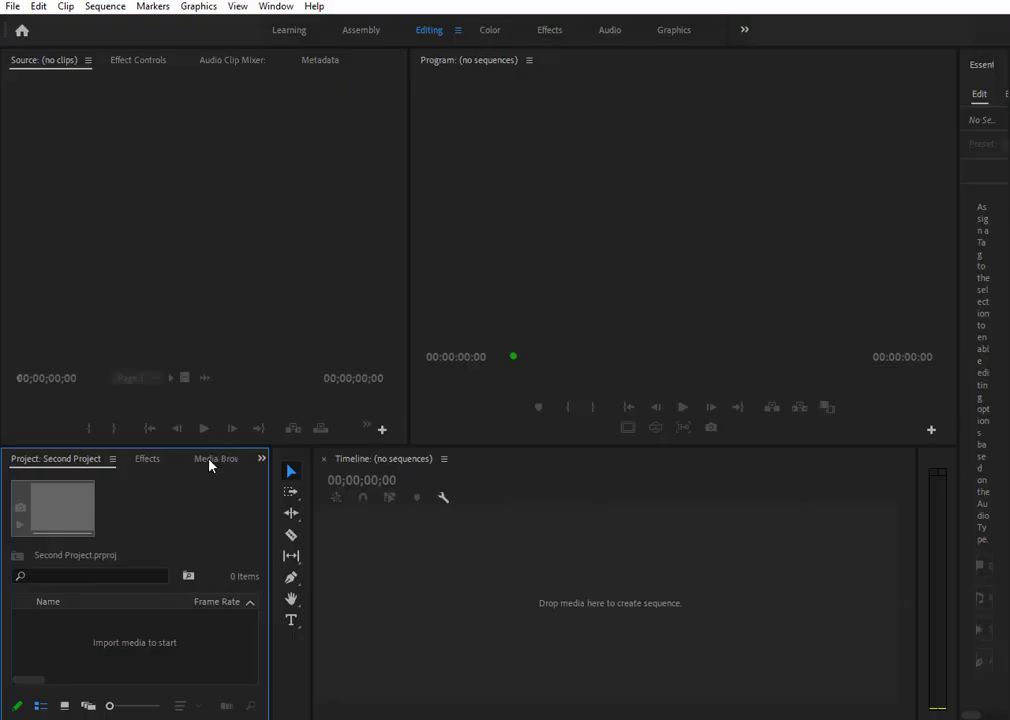
# - Open the Media Browser maximized and show the contents of the Exercise Files favorite
pyautogui.click(210, 462)
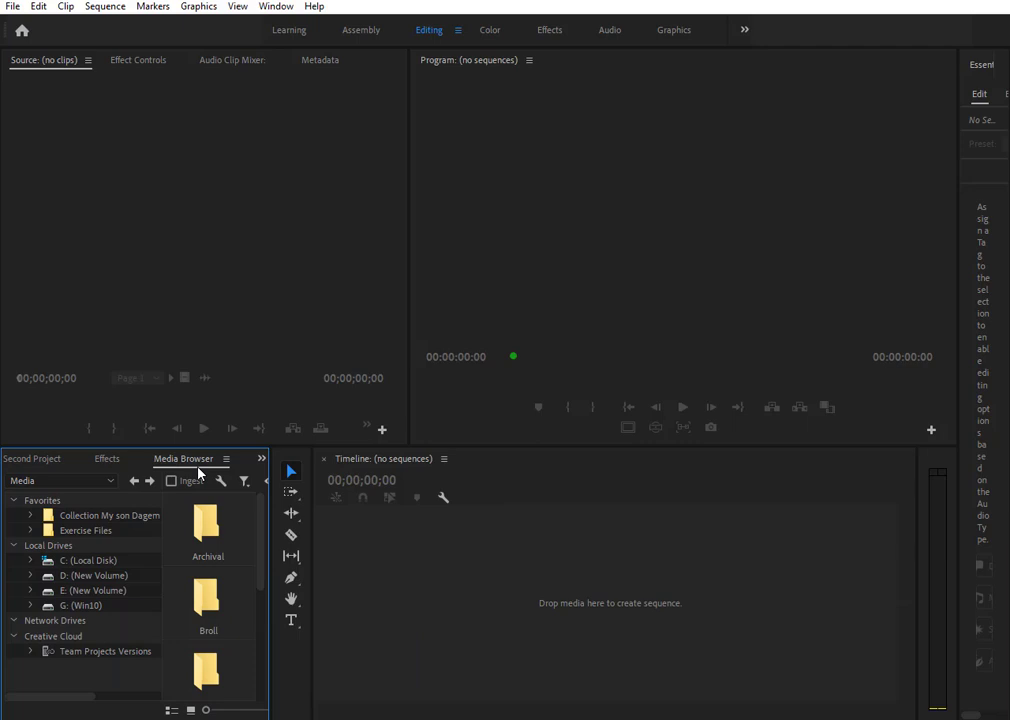
pyautogui.doubleClick(198, 464)
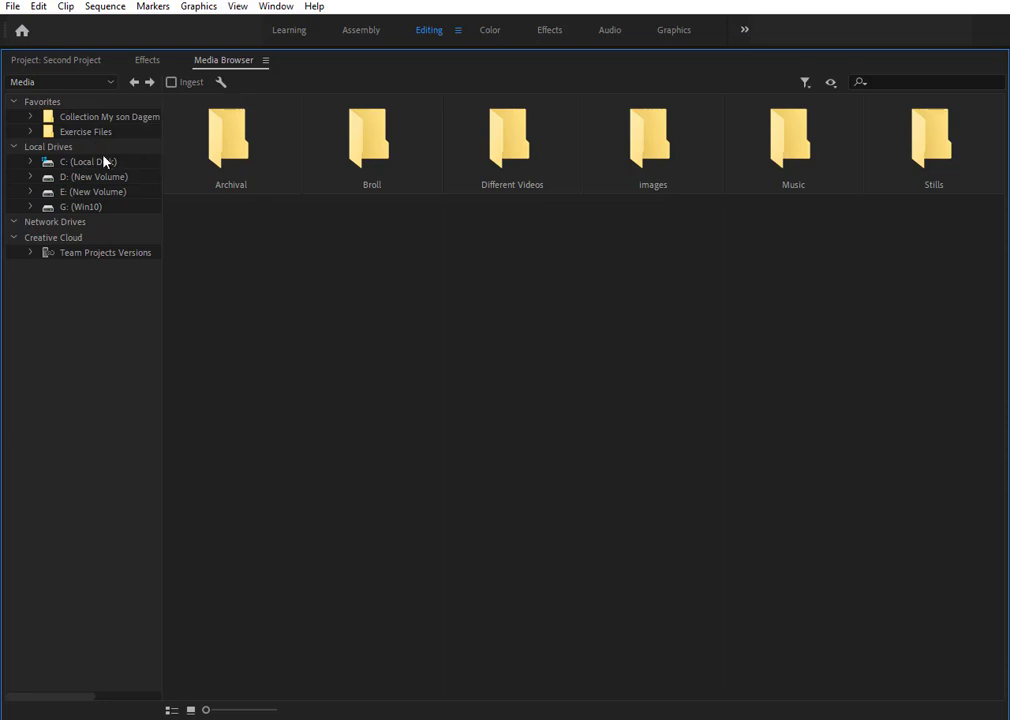
pyautogui.press('`')
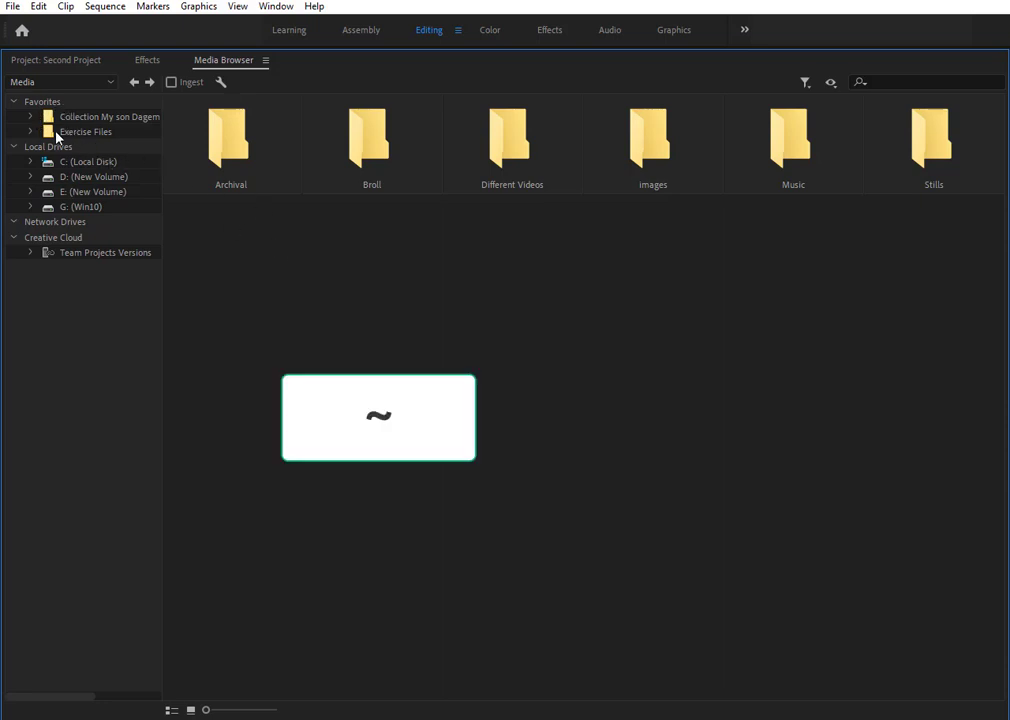
pyautogui.click(73, 137)
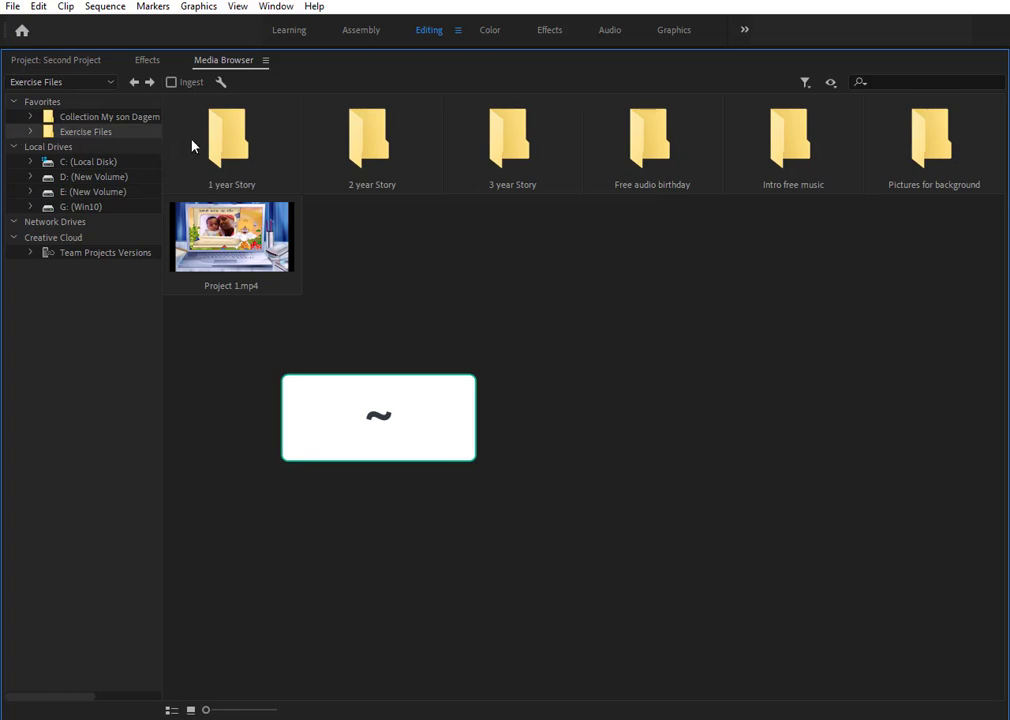
# - Enable ingest for the project and set the ingest action to Transcode
pyautogui.click(171, 82)
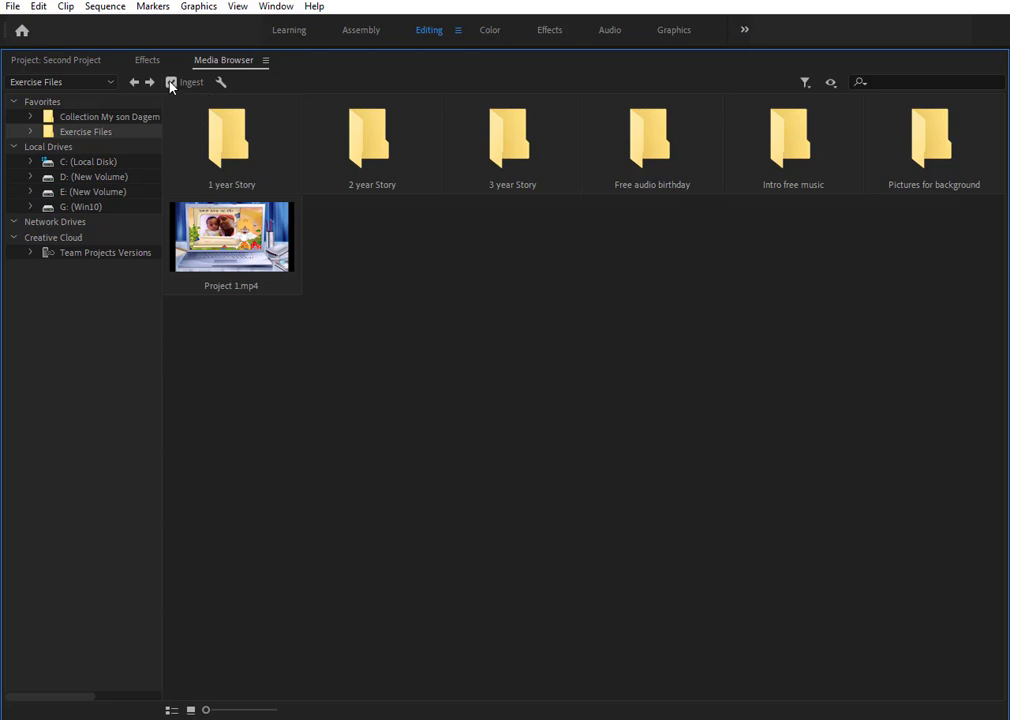
pyautogui.click(221, 84)
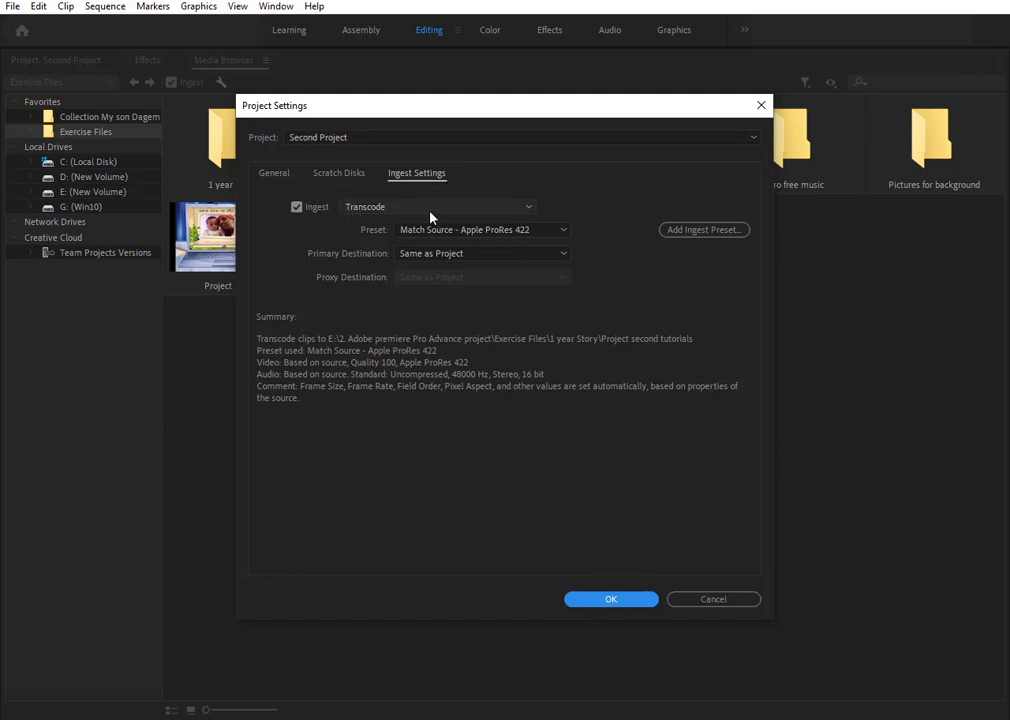
pyautogui.click(529, 210)
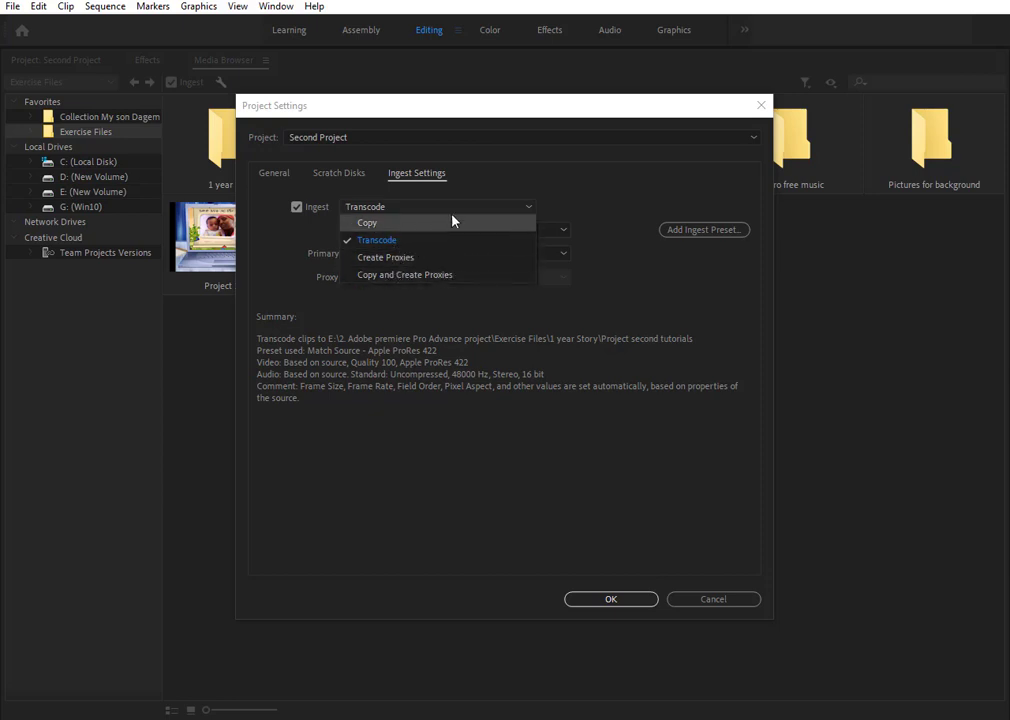
pyautogui.click(378, 243)
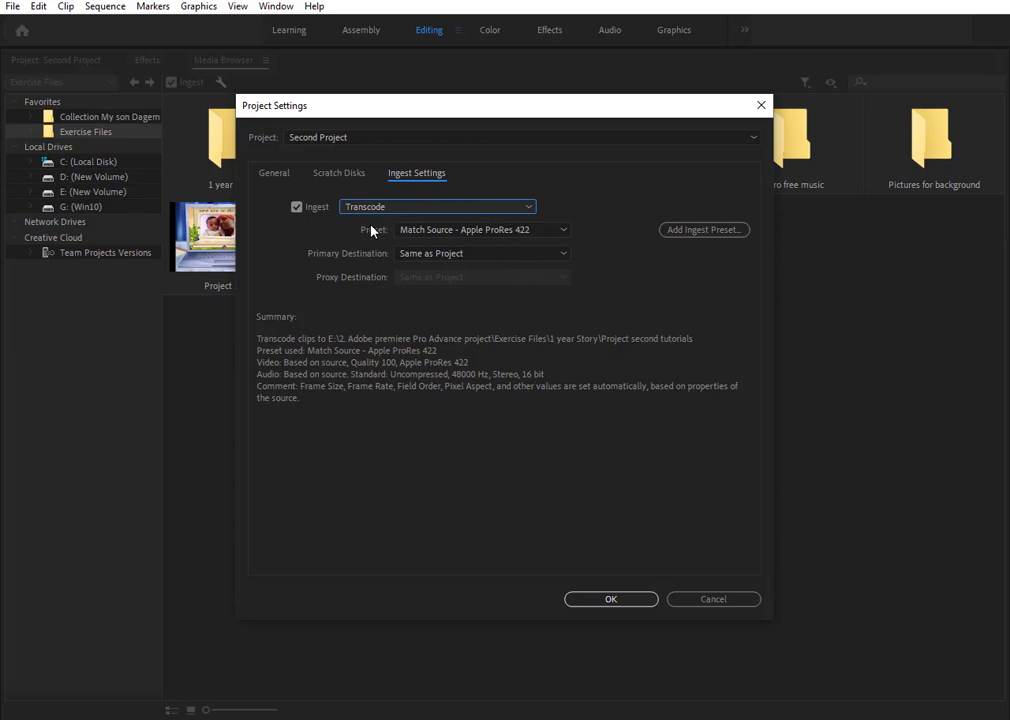
# - Use the Match Source - Apple ProRes 422 transcode preset and keep the primary destination at Same as Project
pyautogui.click(562, 232)
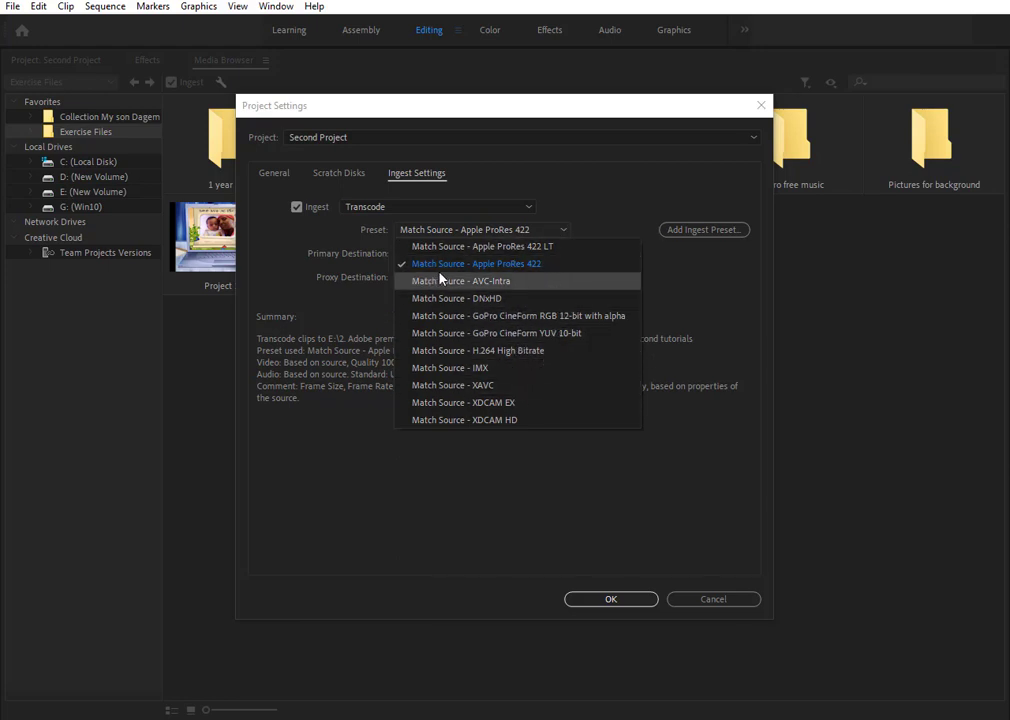
pyautogui.click(540, 266)
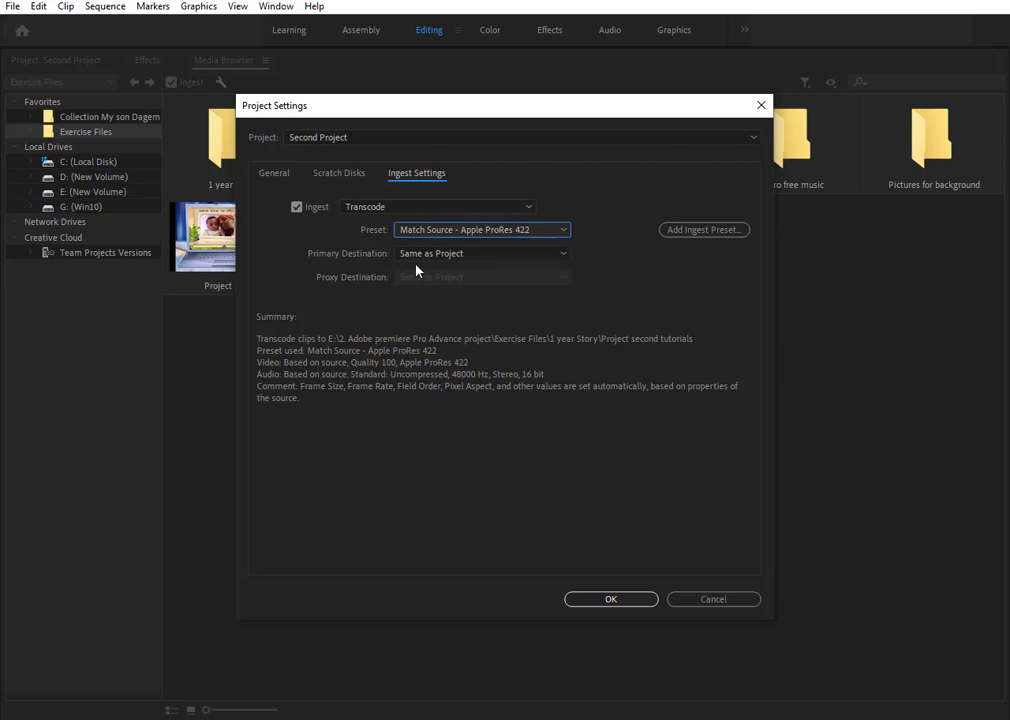
pyautogui.click(560, 255)
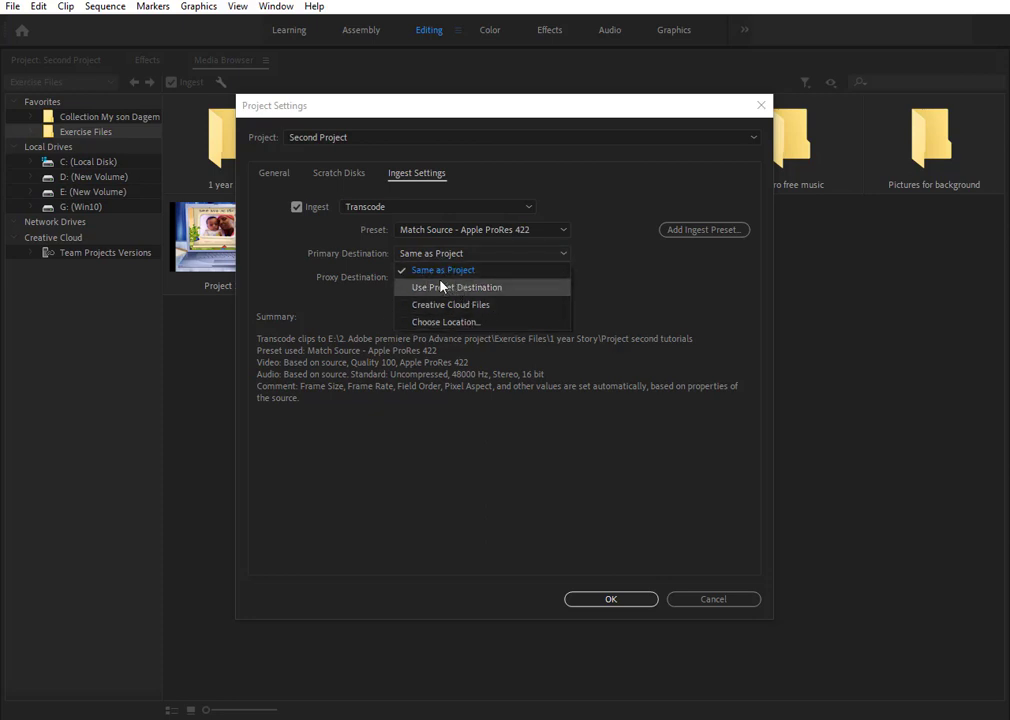
pyautogui.click(563, 257)
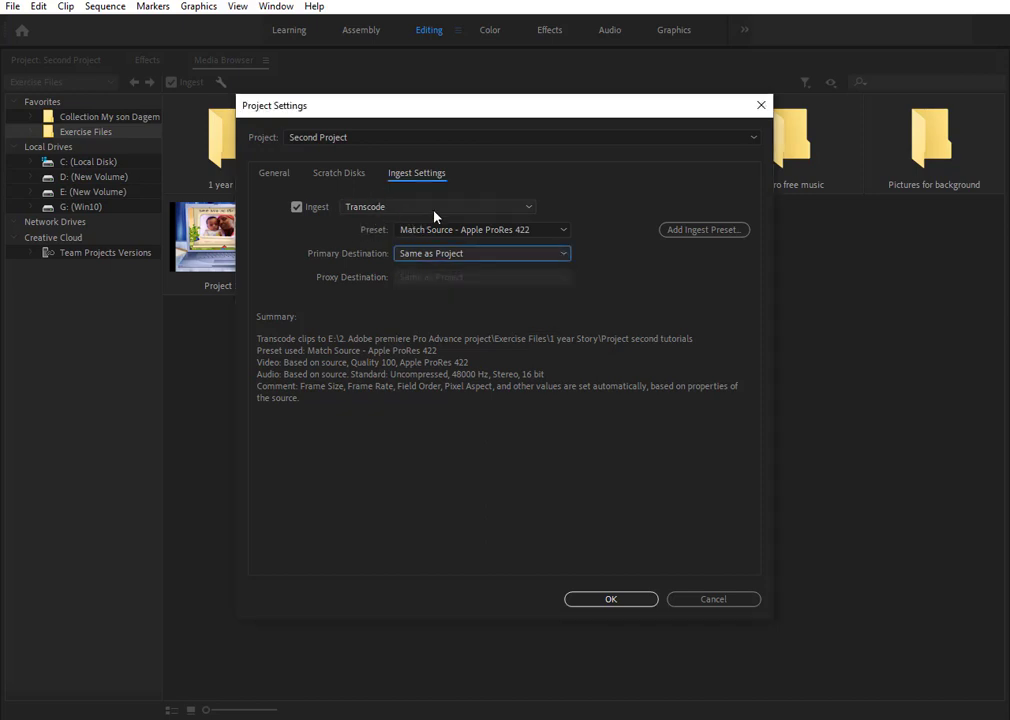
# - Review the ingest action options, keep Transcode and apply the project's ingest settings
pyautogui.click(525, 207)
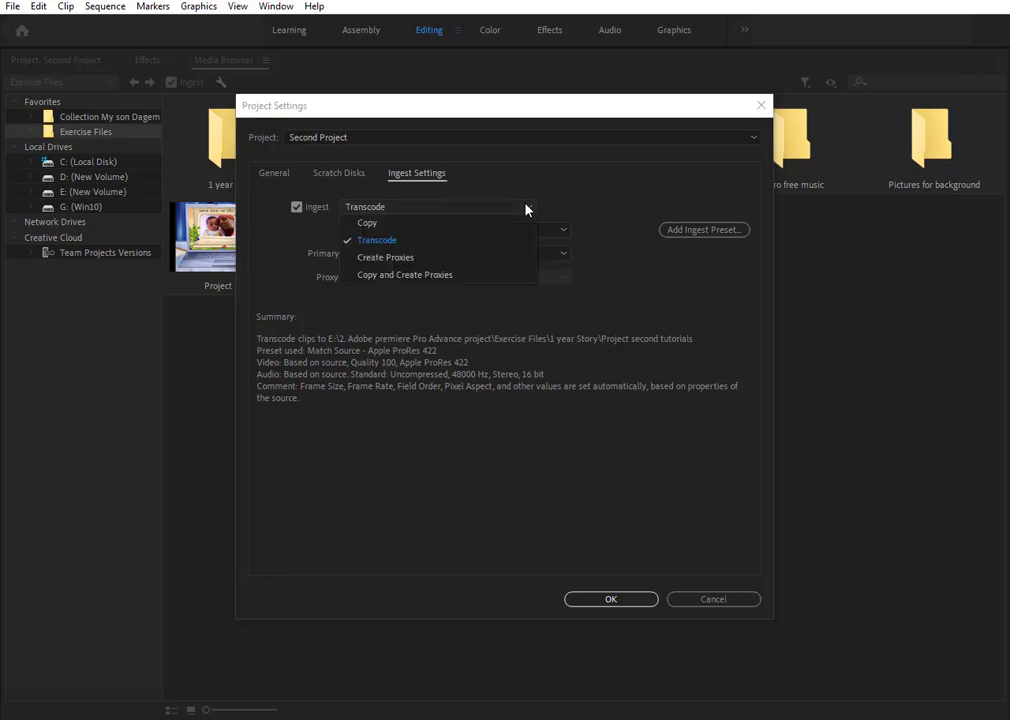
pyautogui.click(391, 242)
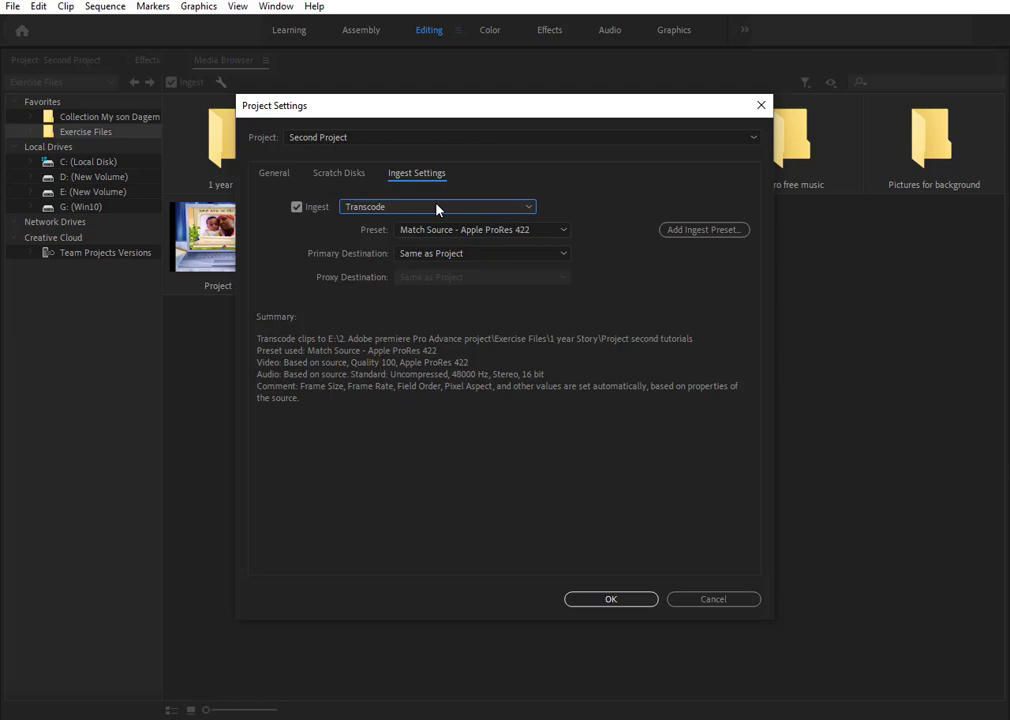
pyautogui.click(532, 207)
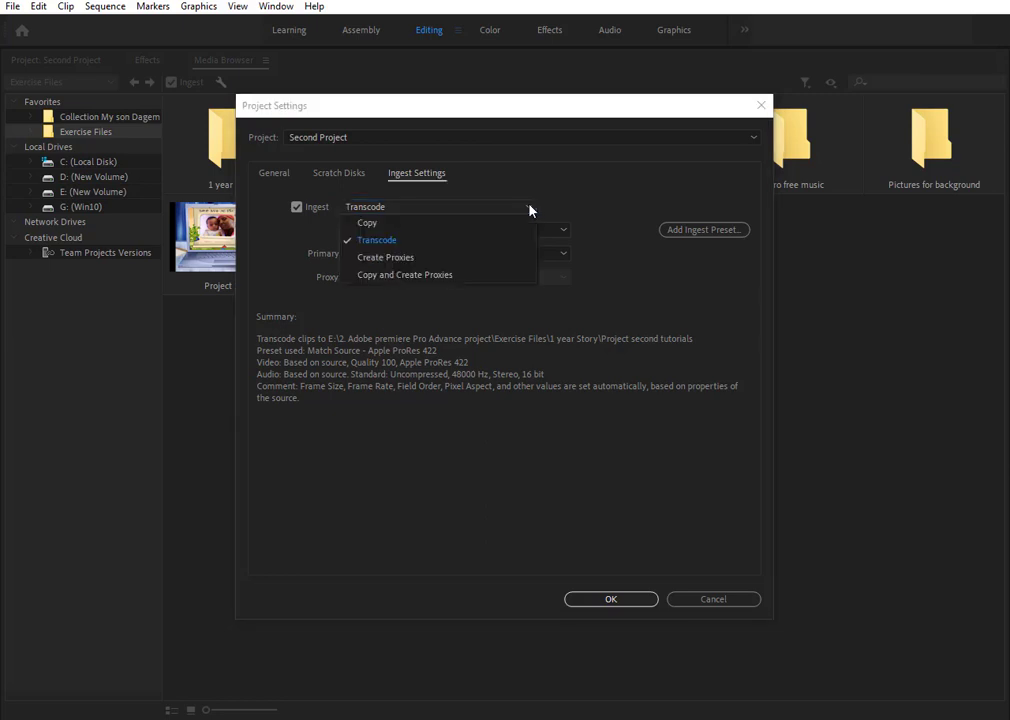
pyautogui.click(398, 240)
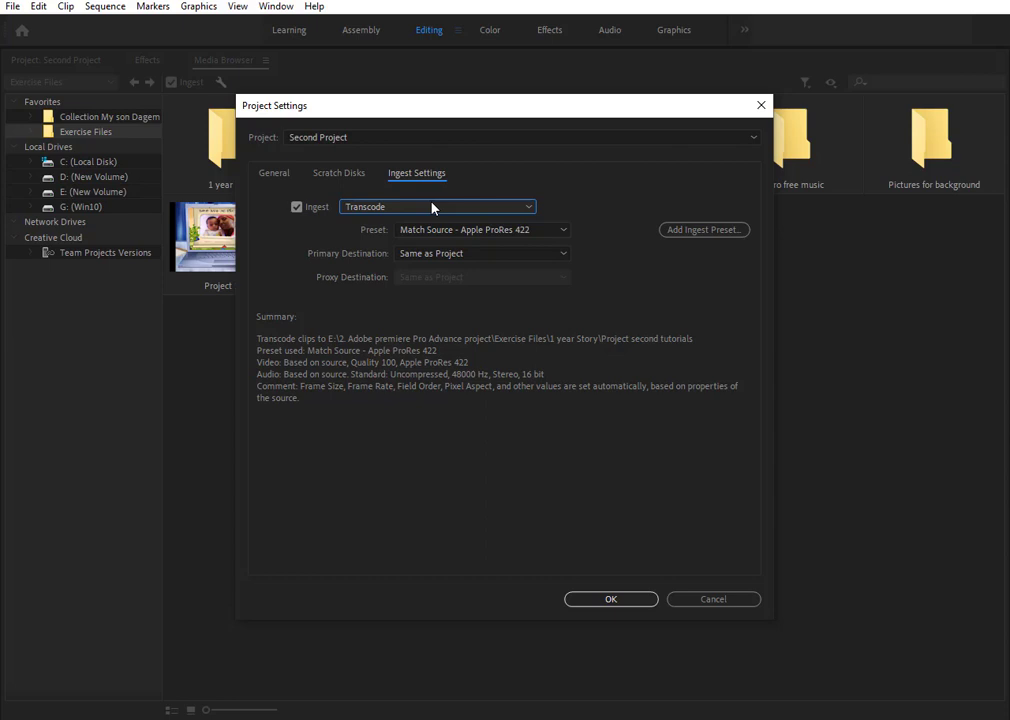
pyautogui.click(610, 600)
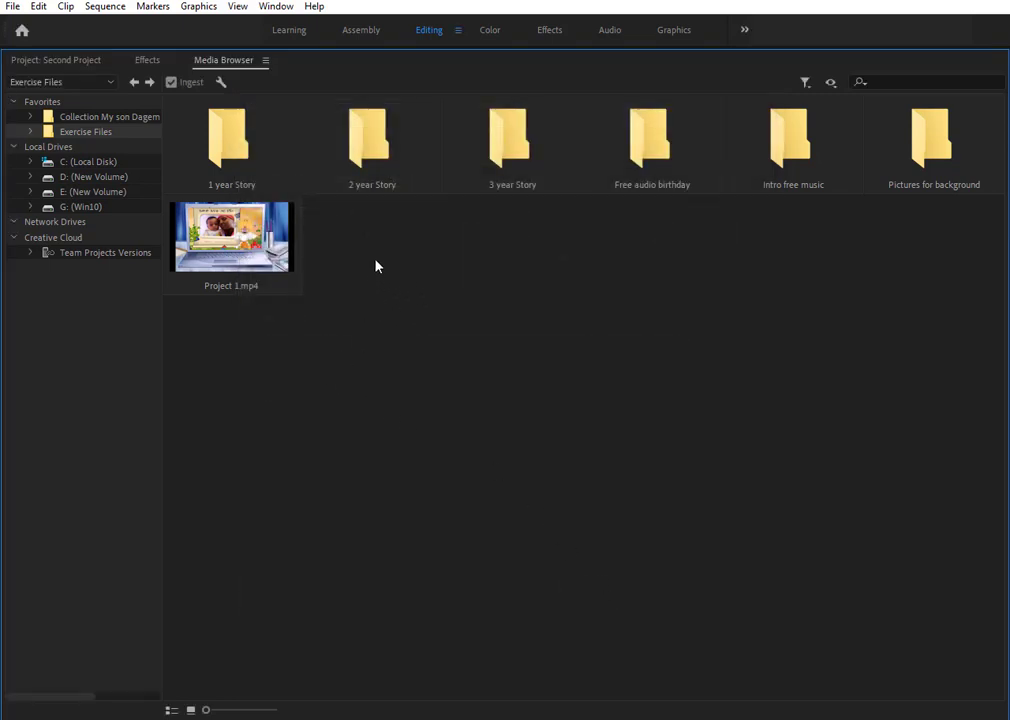
# - Browse from Exercise Files into 1 year Story, Media and the Broll folder
pyautogui.doubleClick(228, 145)
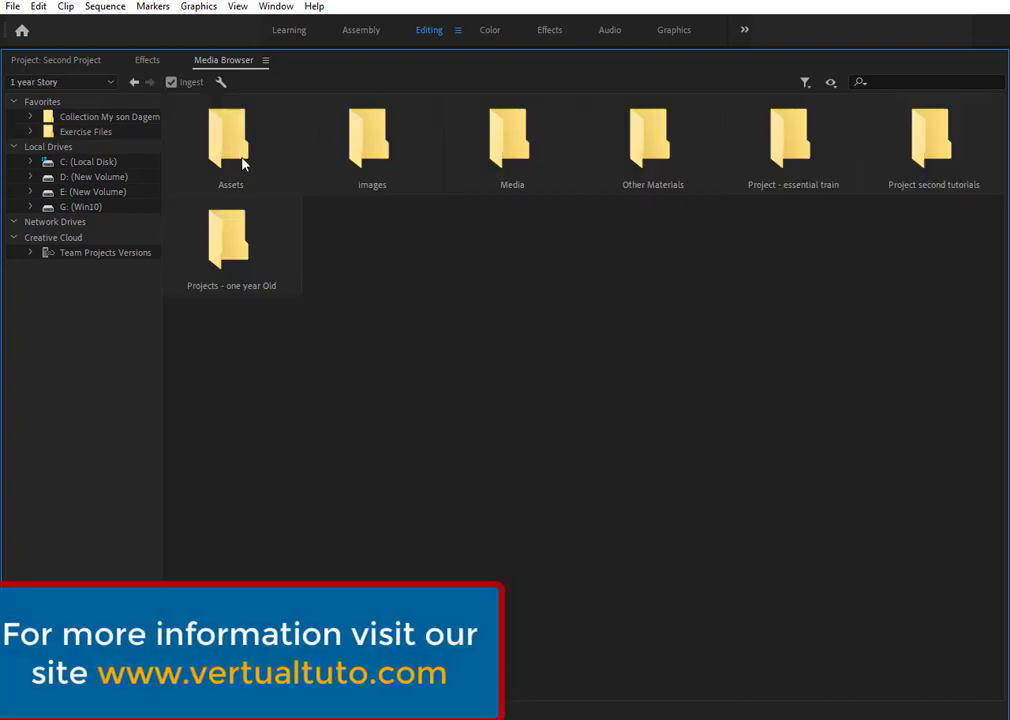
pyautogui.doubleClick(497, 153)
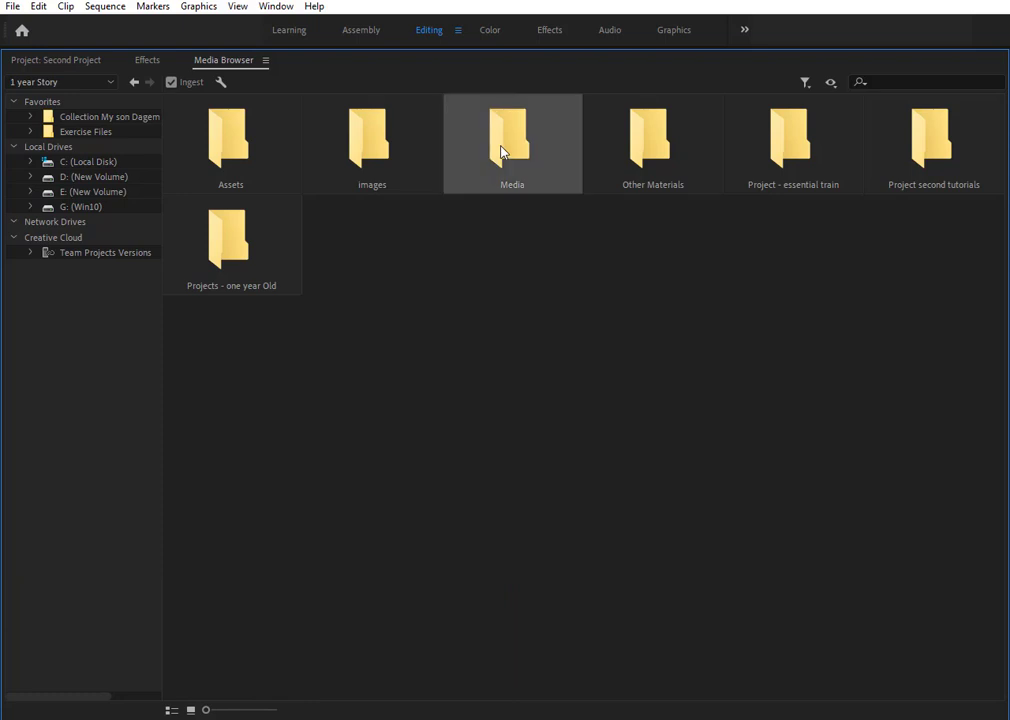
pyautogui.doubleClick(390, 165)
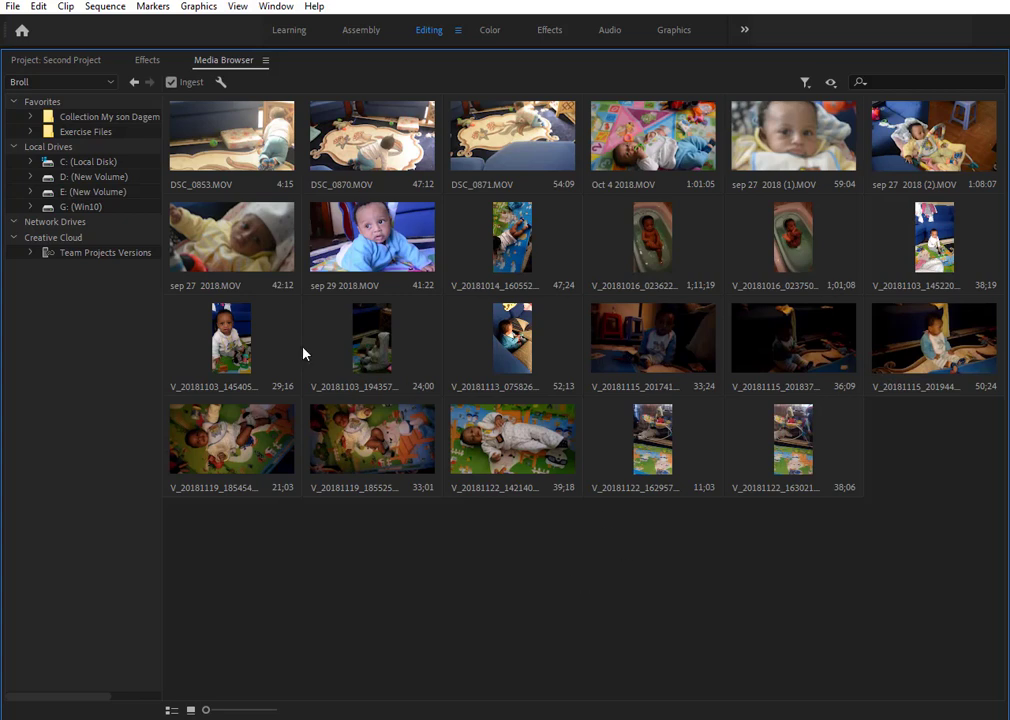
# - Import sep 27 2018.MOV, sep 29 2018.MOV, V_20181119_185525 and V_20181122_142140 from the Broll folder into the project
pyautogui.click(240, 252)
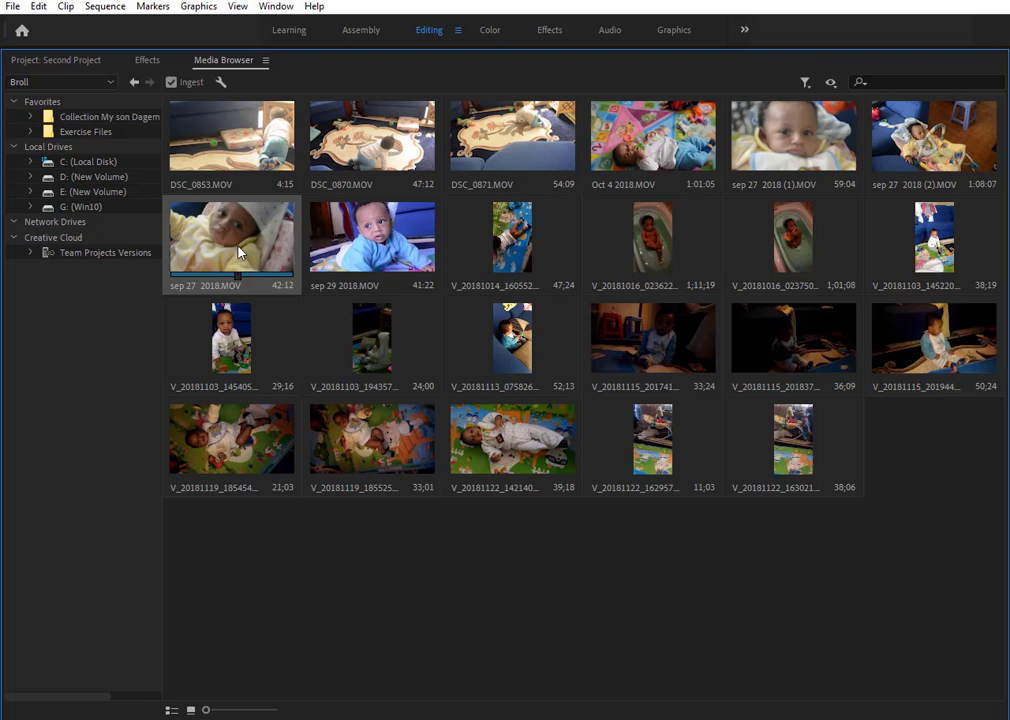
pyautogui.keyDown('ctrl'); pyautogui.click(375, 246); pyautogui.keyUp('ctrl')
pyautogui.keyDown('ctrl'); pyautogui.click(512, 440); pyautogui.keyUp('ctrl')
pyautogui.keyDown('ctrl'); pyautogui.click(387, 440); pyautogui.keyUp('ctrl')
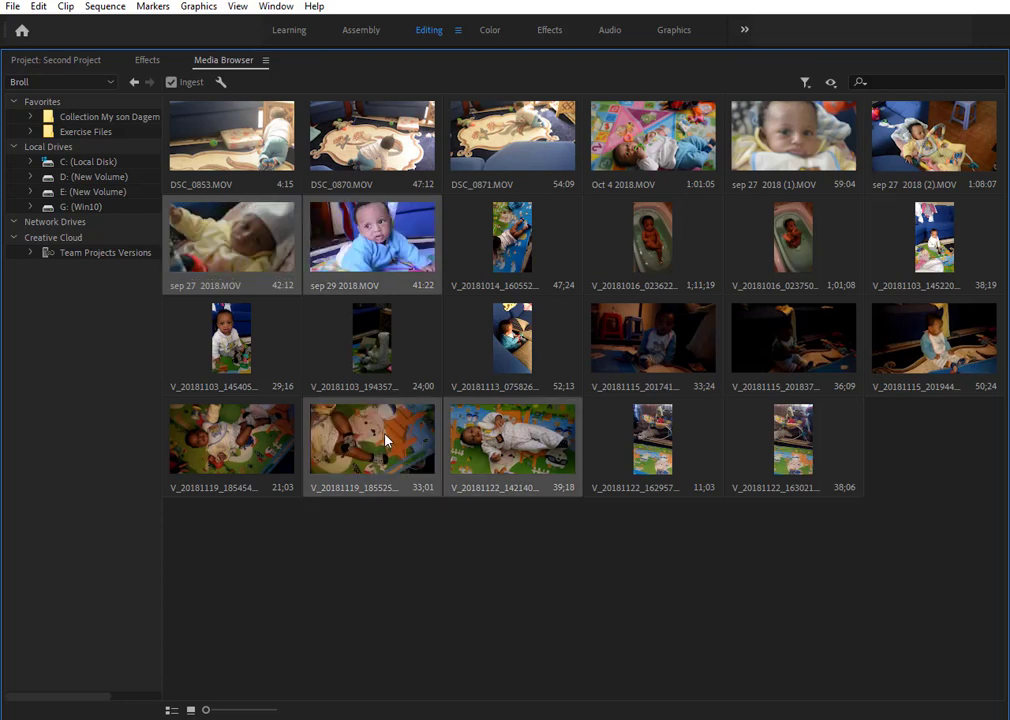
pyautogui.rightClick(243, 239)
pyautogui.click(288, 266)
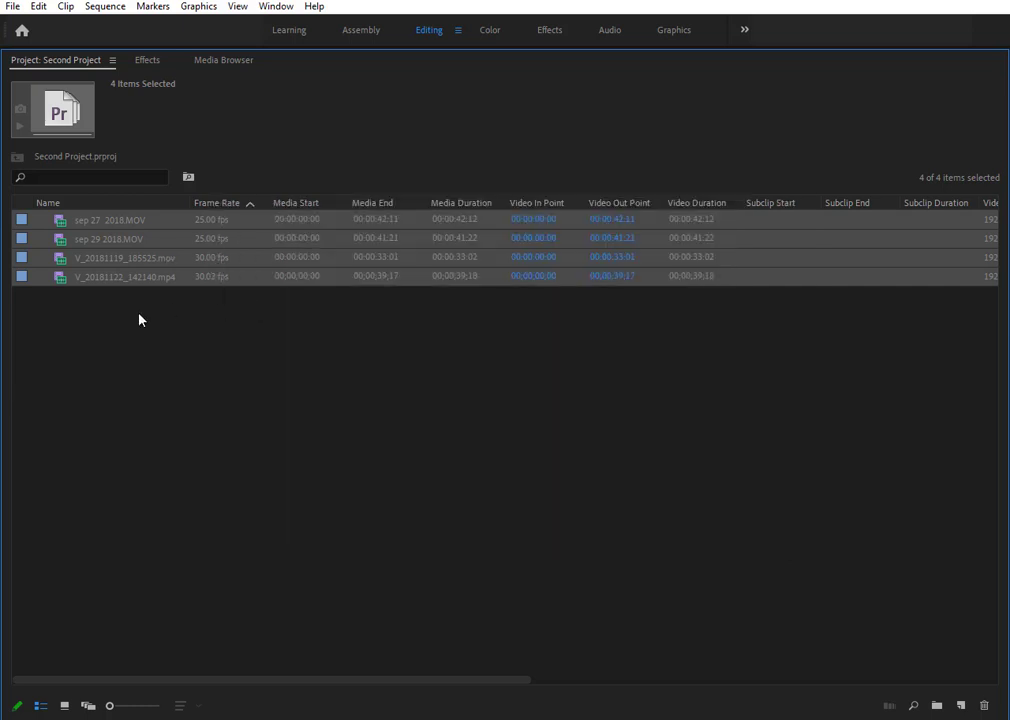
# - Reveal the source file of the imported clip sep 27 2018.MOV in Explorer
pyautogui.click(141, 320)
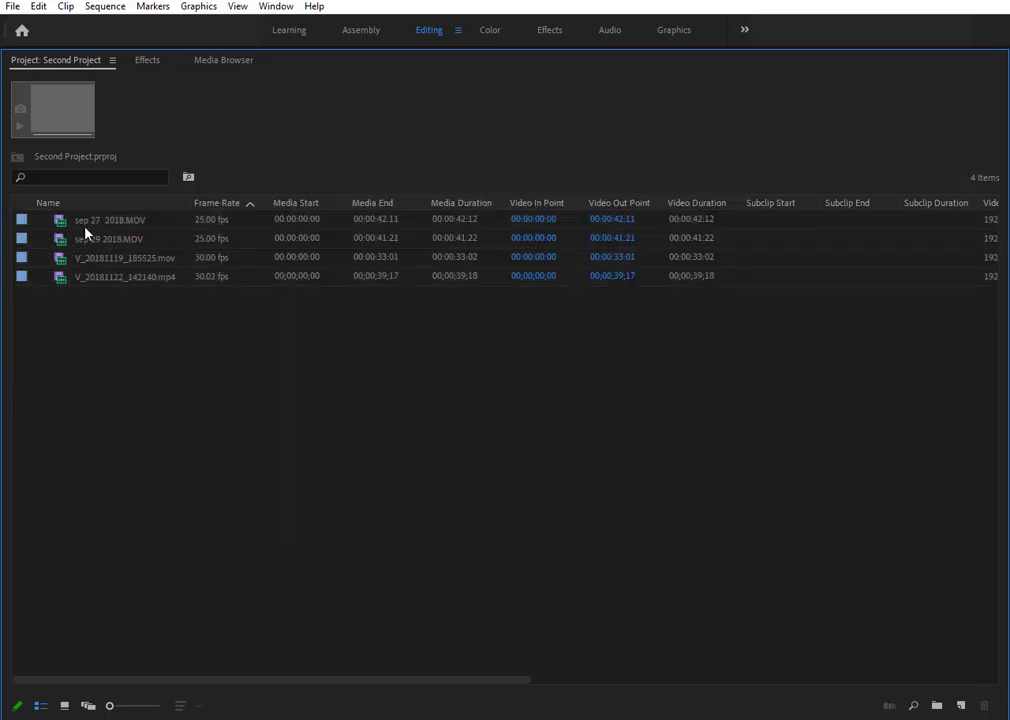
pyautogui.click(110, 222)
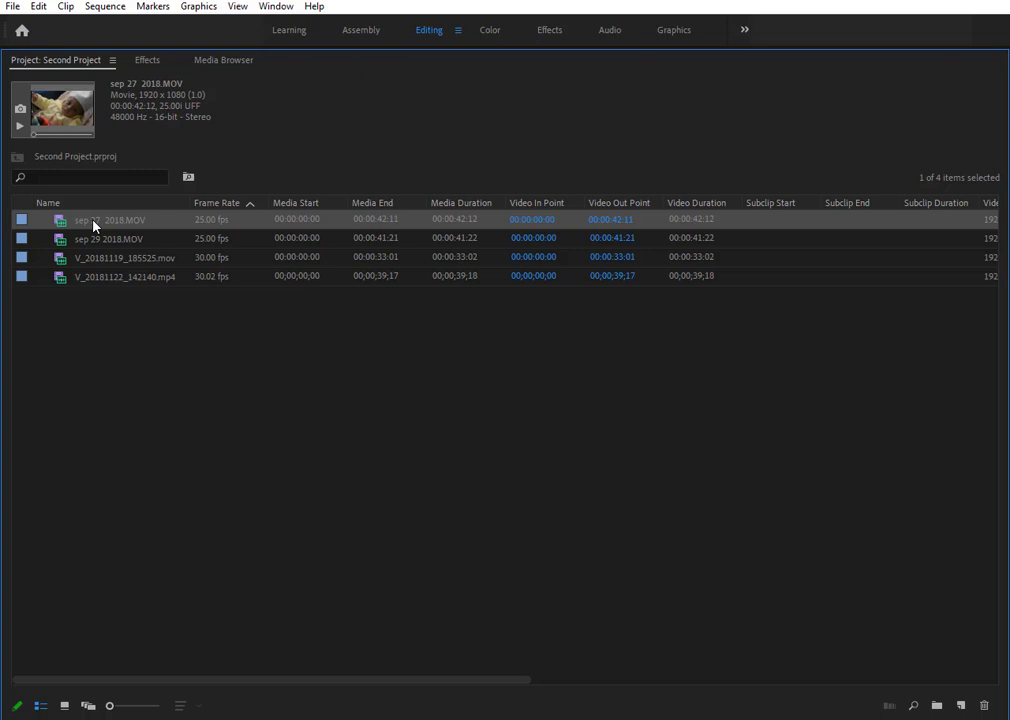
pyautogui.rightClick(93, 224)
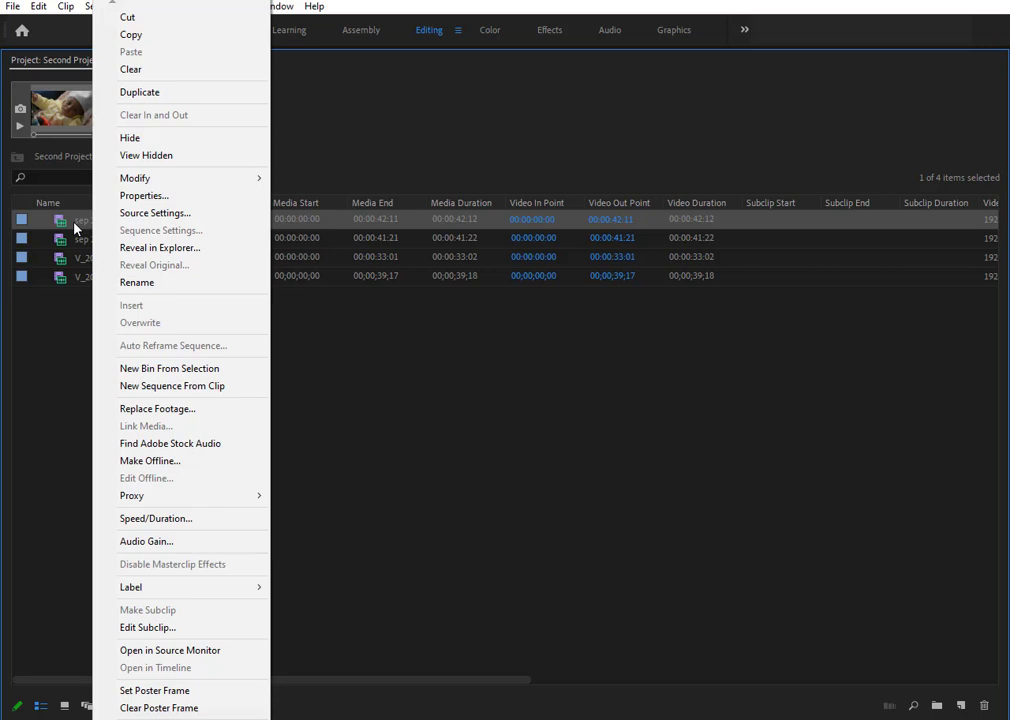
pyautogui.click(180, 255)
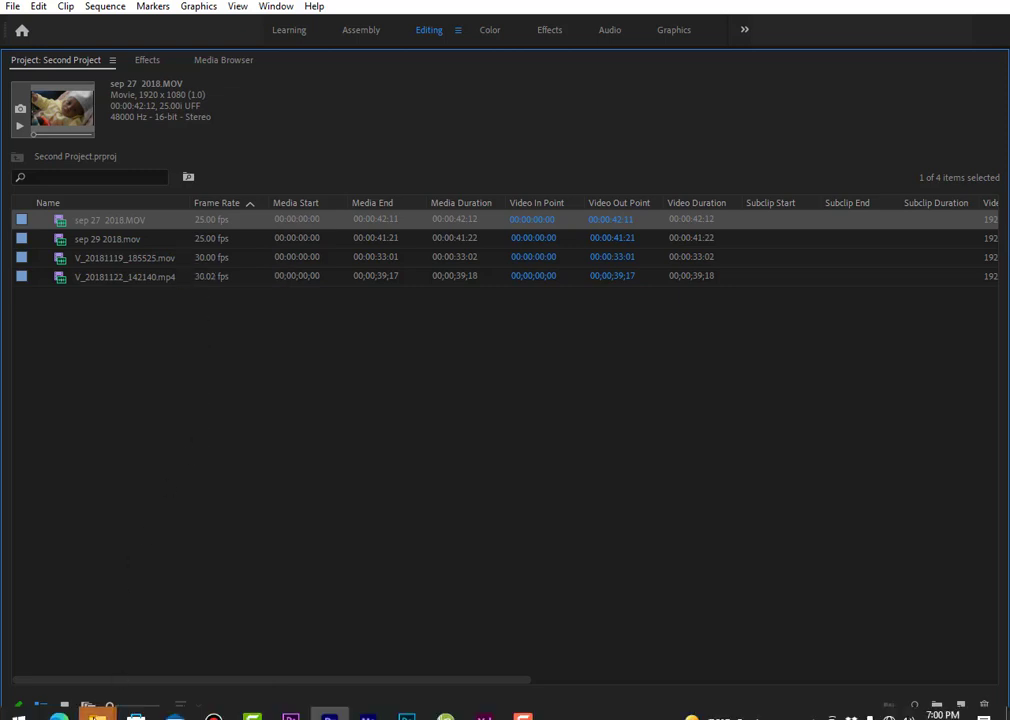
pyautogui.moveTo(97, 716)
pyautogui.click(261, 650)
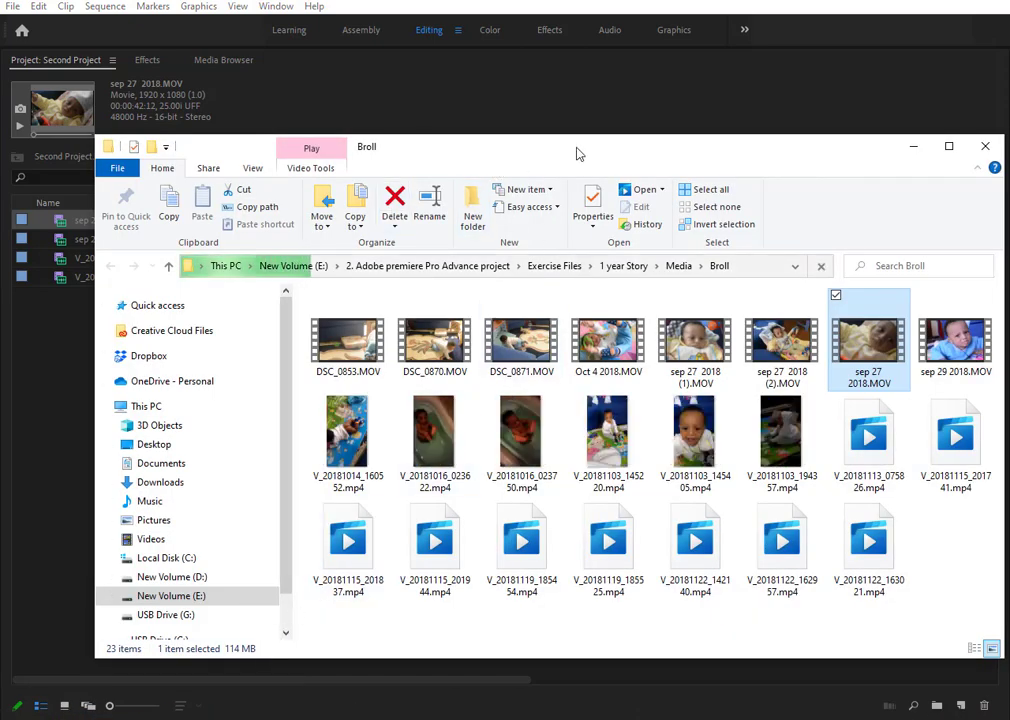
# - Make all four imported clips offline, keeping their media files on disk
pyautogui.moveTo(580, 163); pyautogui.dragTo(522, 300)
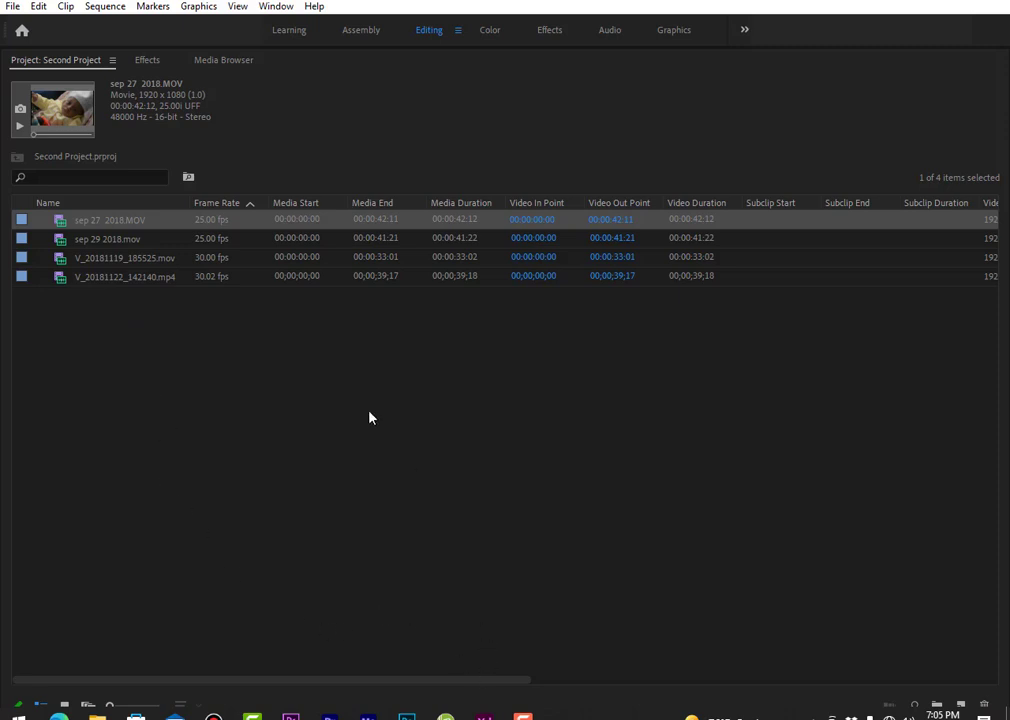
pyautogui.click(138, 353)
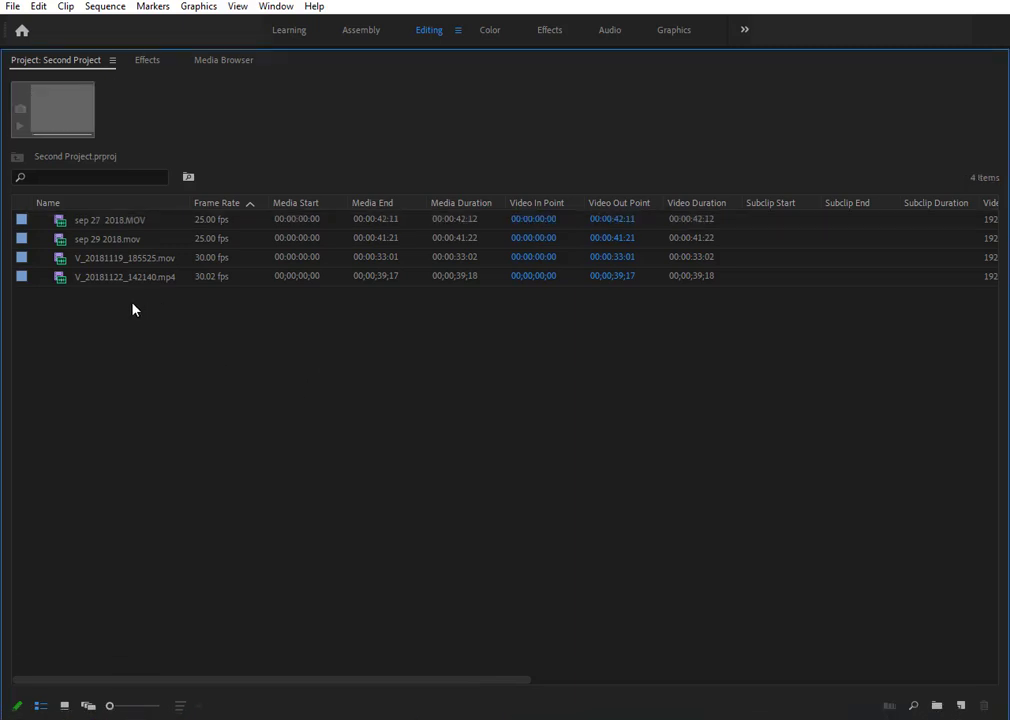
pyautogui.moveTo(166, 327); pyautogui.dragTo(80, 219)
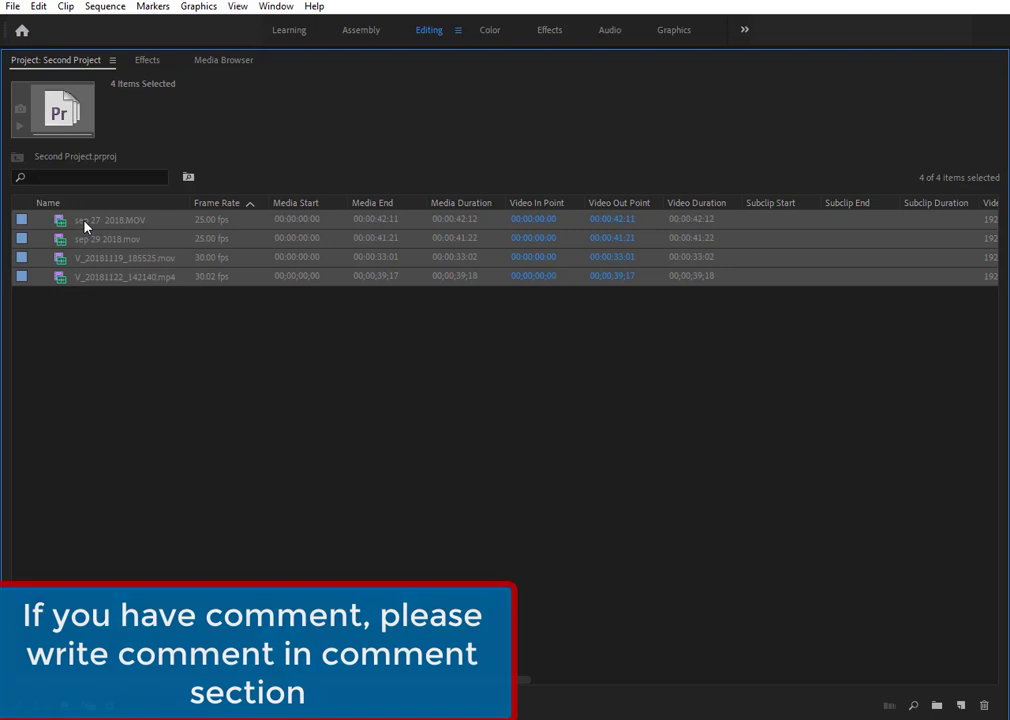
pyautogui.rightClick(85, 226)
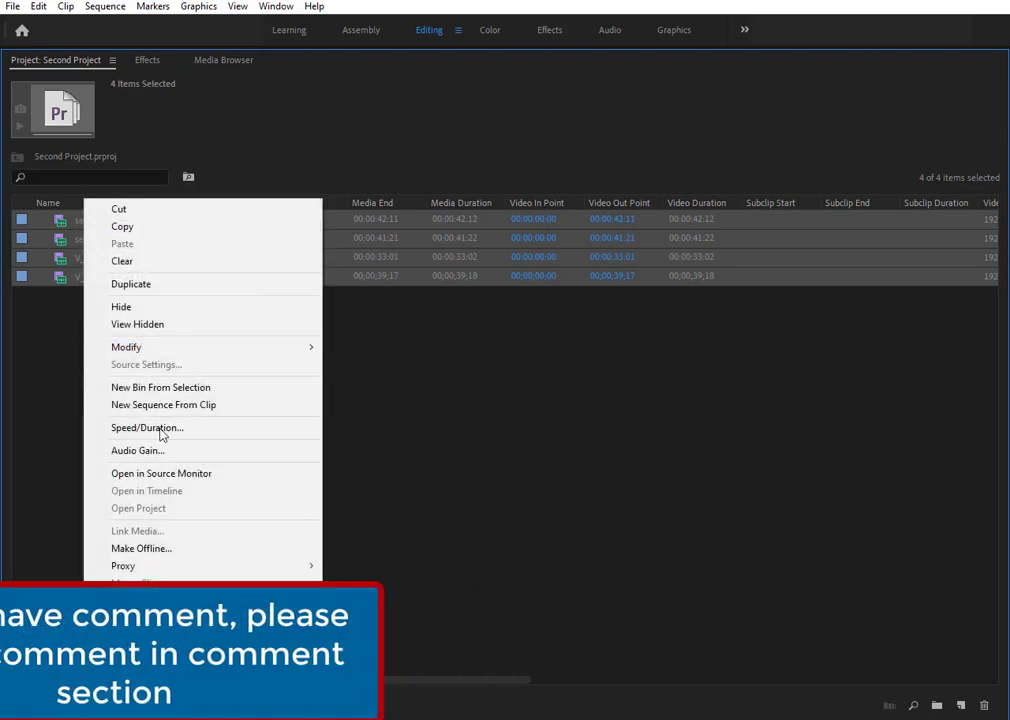
pyautogui.click(157, 550)
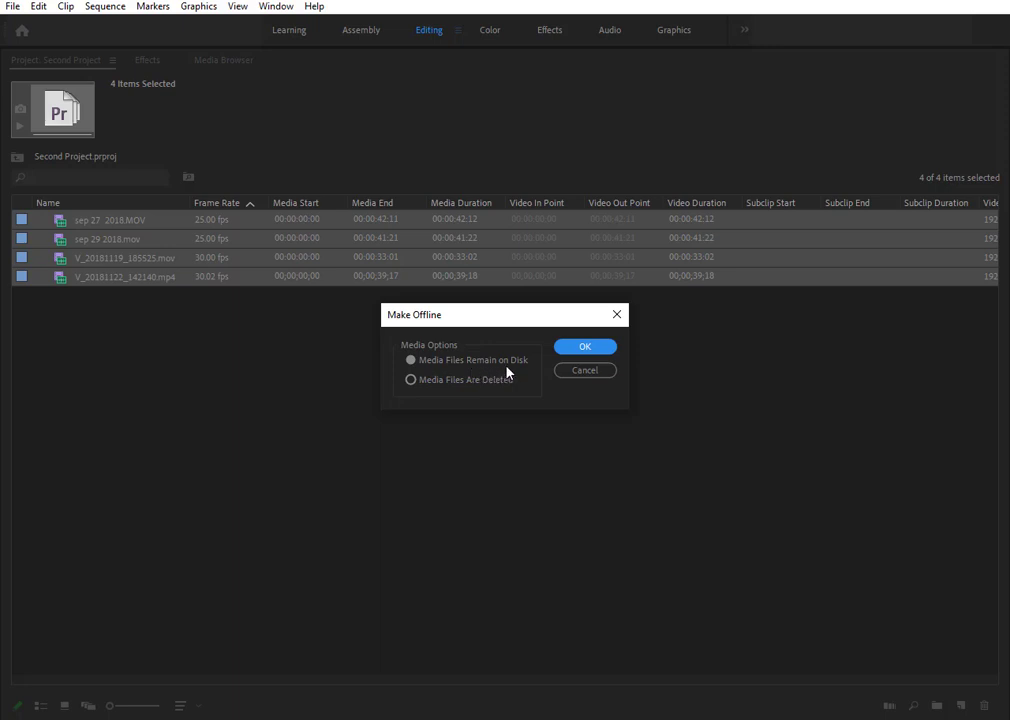
pyautogui.click(584, 348)
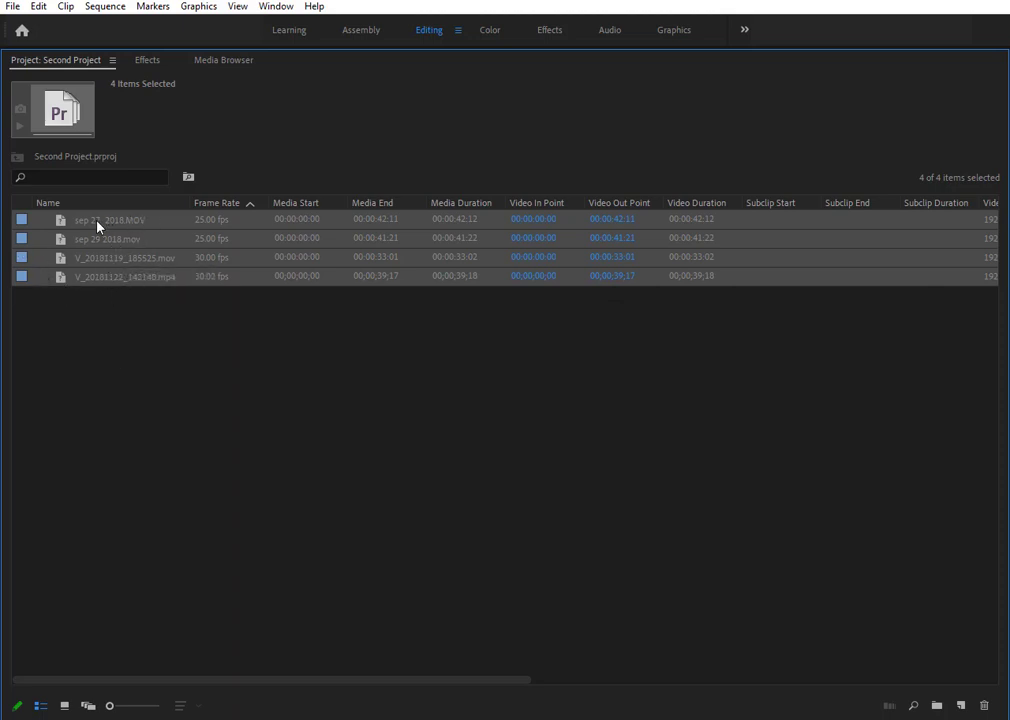
# - Relink the four offline clips by locating V_20181122_142140.mp4 in the Broll folder, with the others relinked automatically
pyautogui.moveTo(97, 226)
pyautogui.rightClick(91, 227)
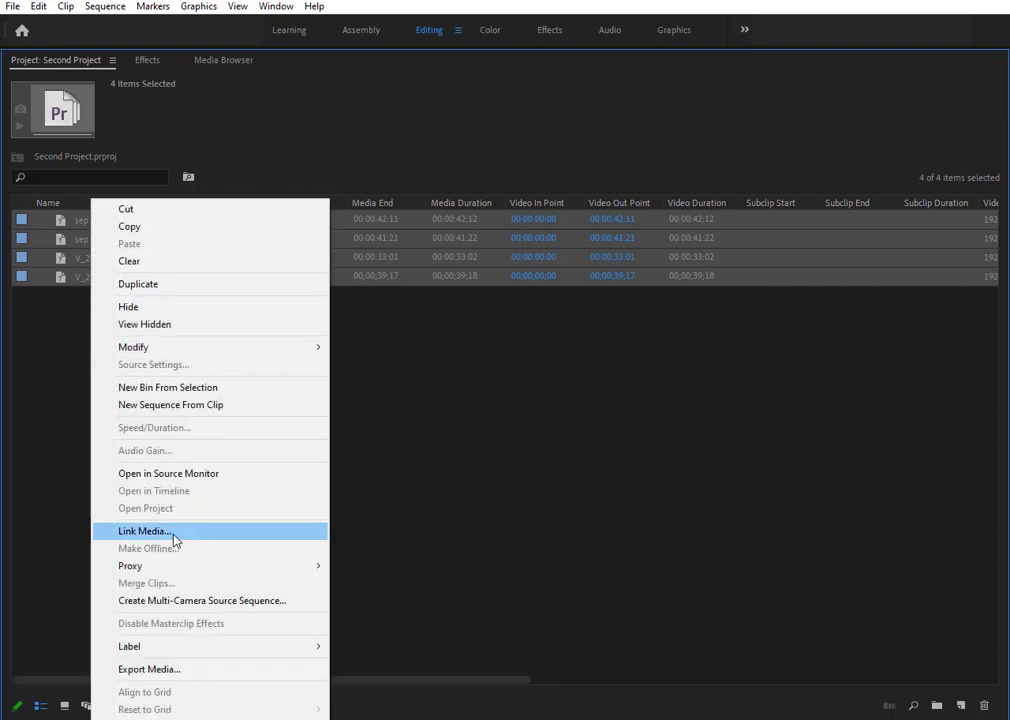
pyautogui.click(176, 533)
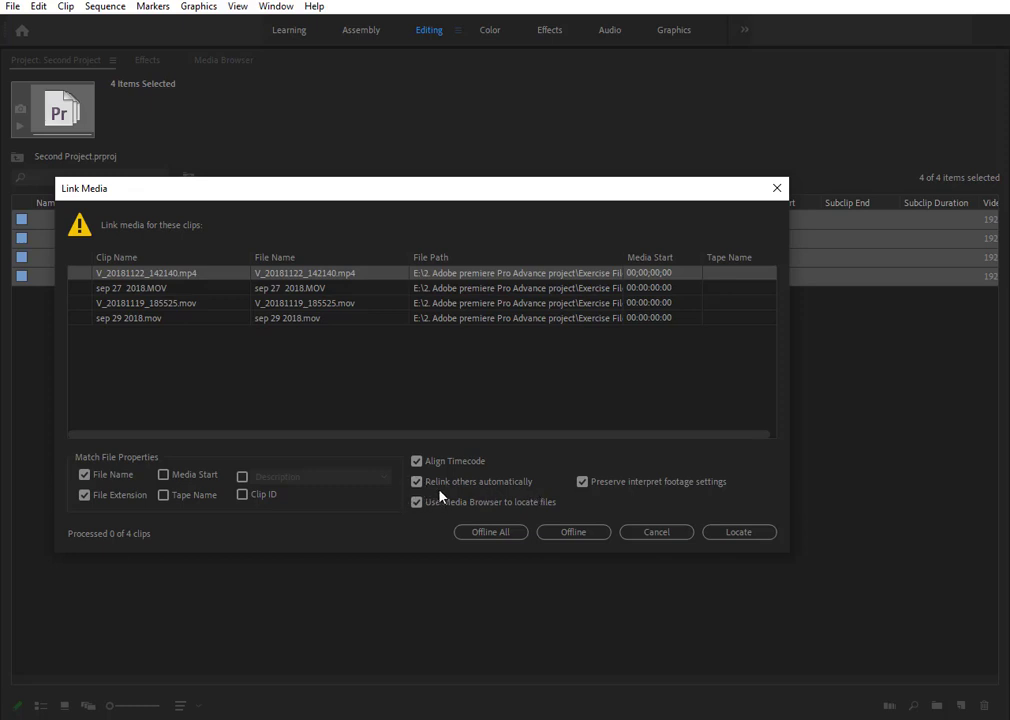
pyautogui.click(740, 532)
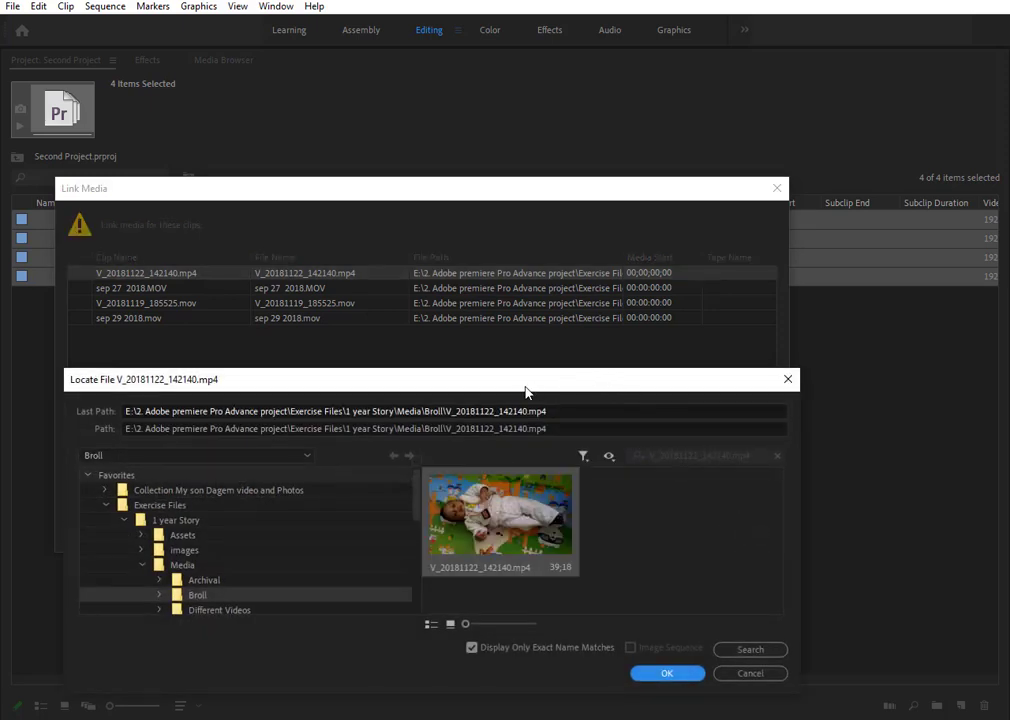
pyautogui.moveTo(521, 383); pyautogui.dragTo(512, 255)
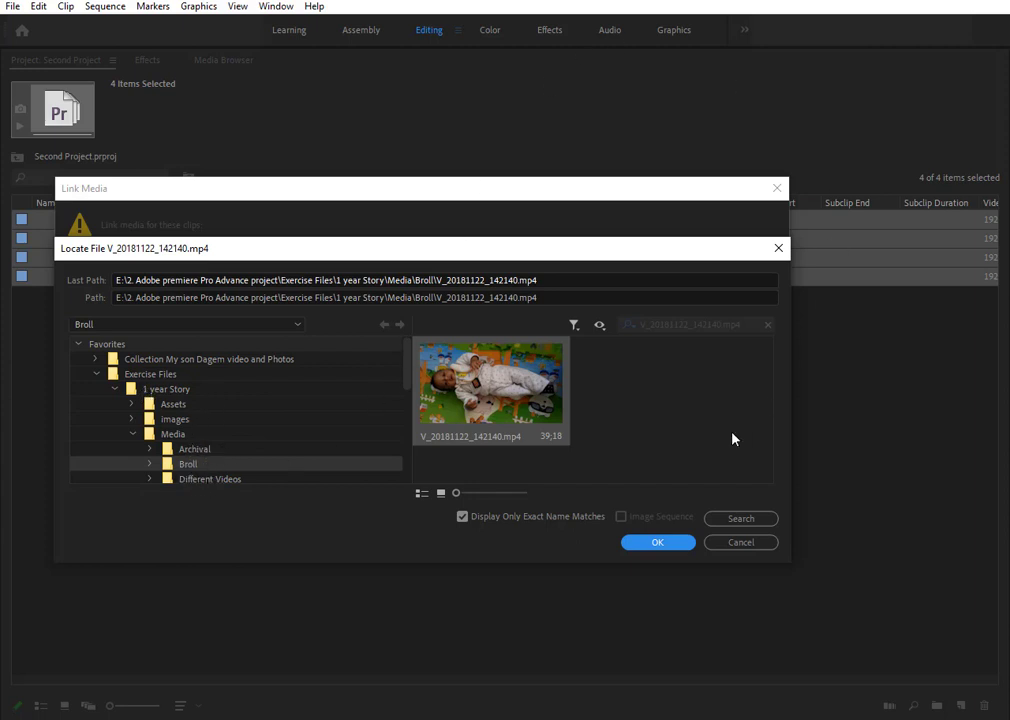
pyautogui.click(646, 542)
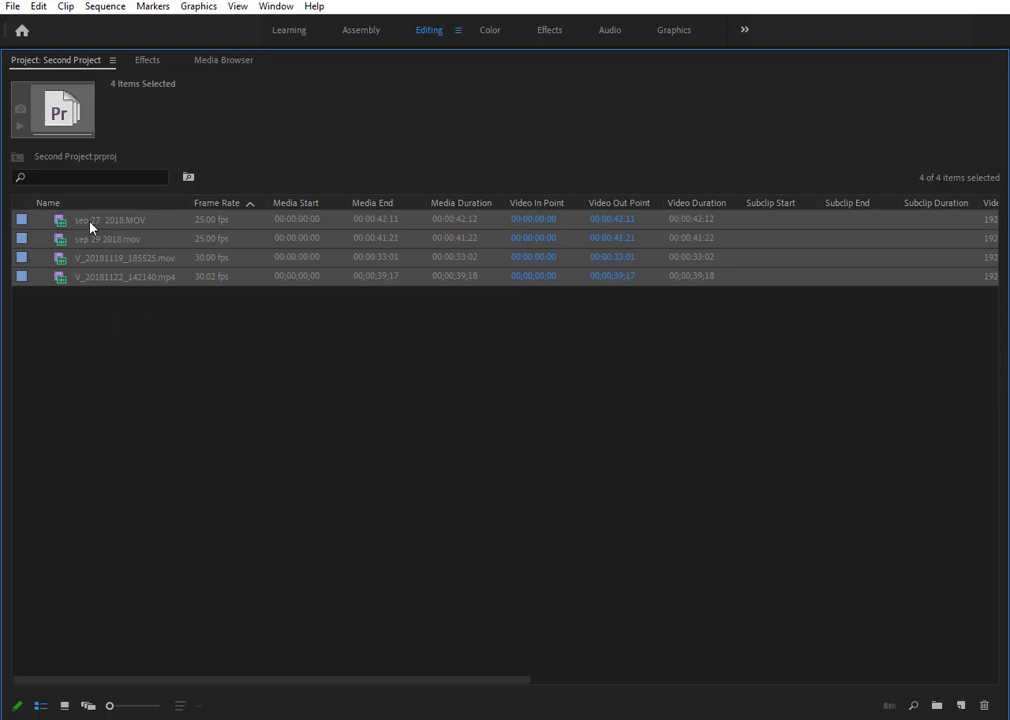
pyautogui.click(169, 343)
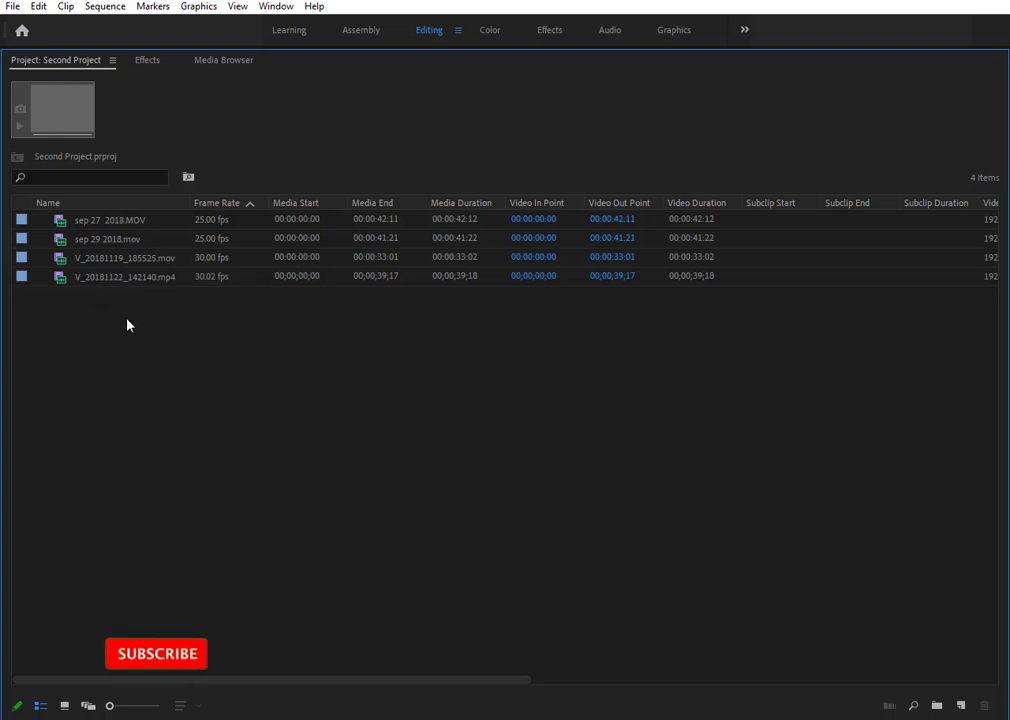
pyautogui.moveTo(92, 232)
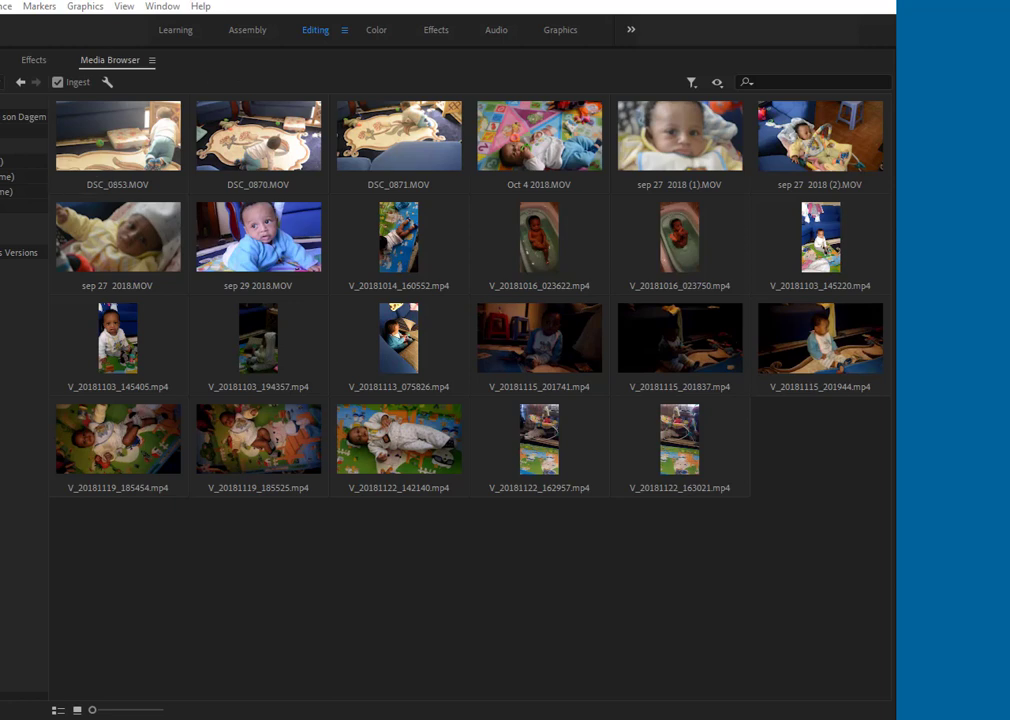
# - Change the project's ingest action to Create Proxies with the H.264 Low Resolution Proxy preset and apply it
pyautogui.click(104, 84)
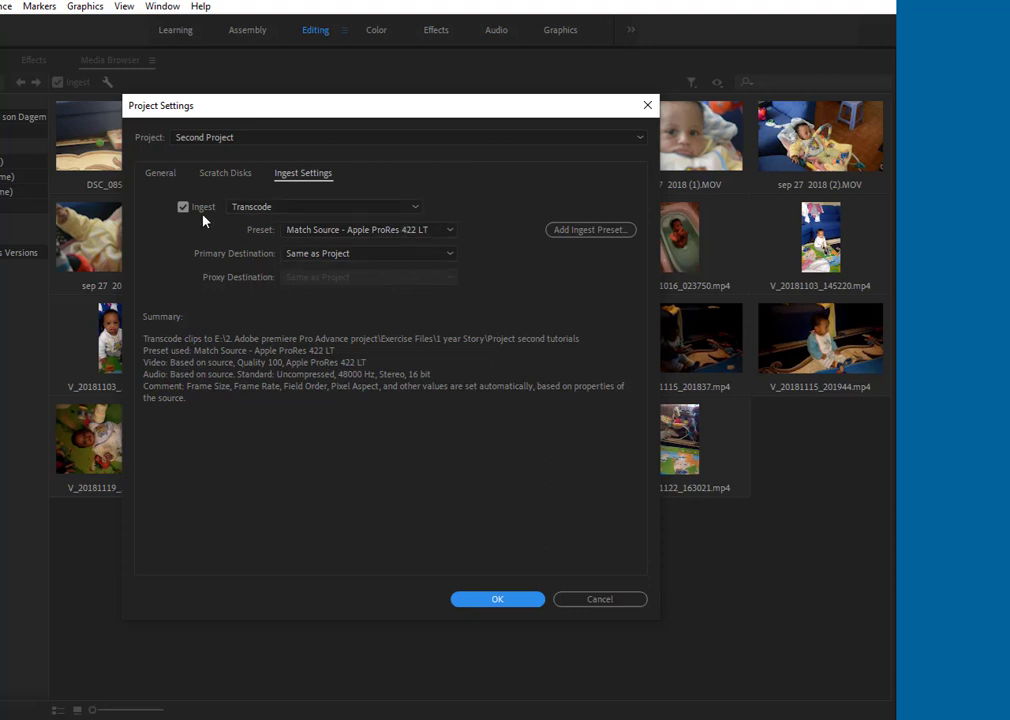
pyautogui.click(414, 208)
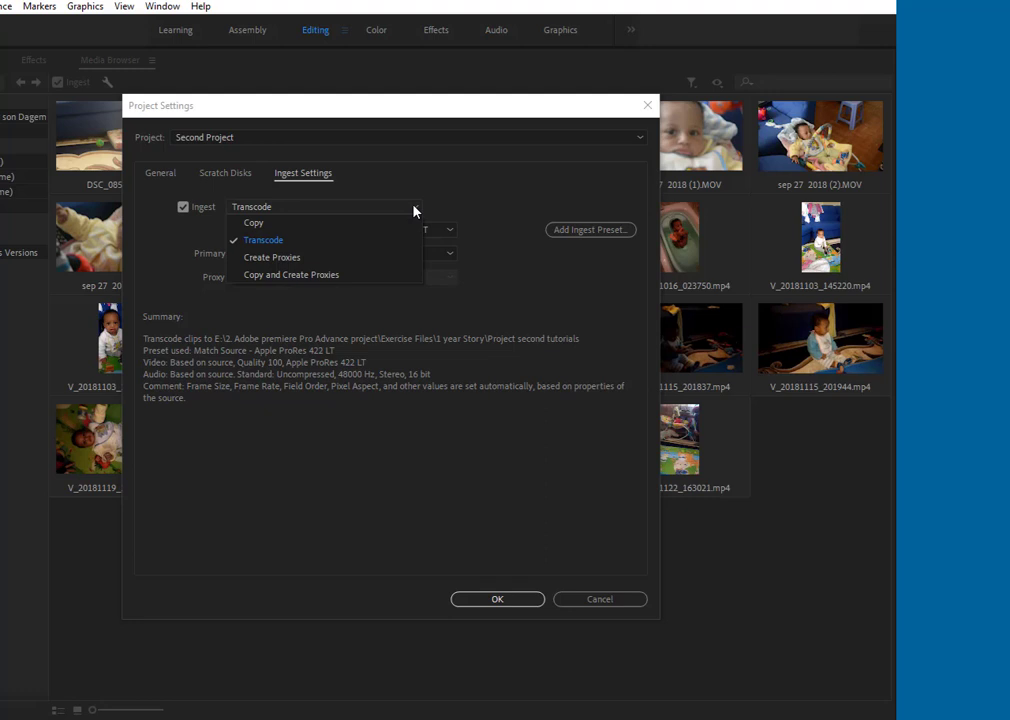
pyautogui.click(291, 258)
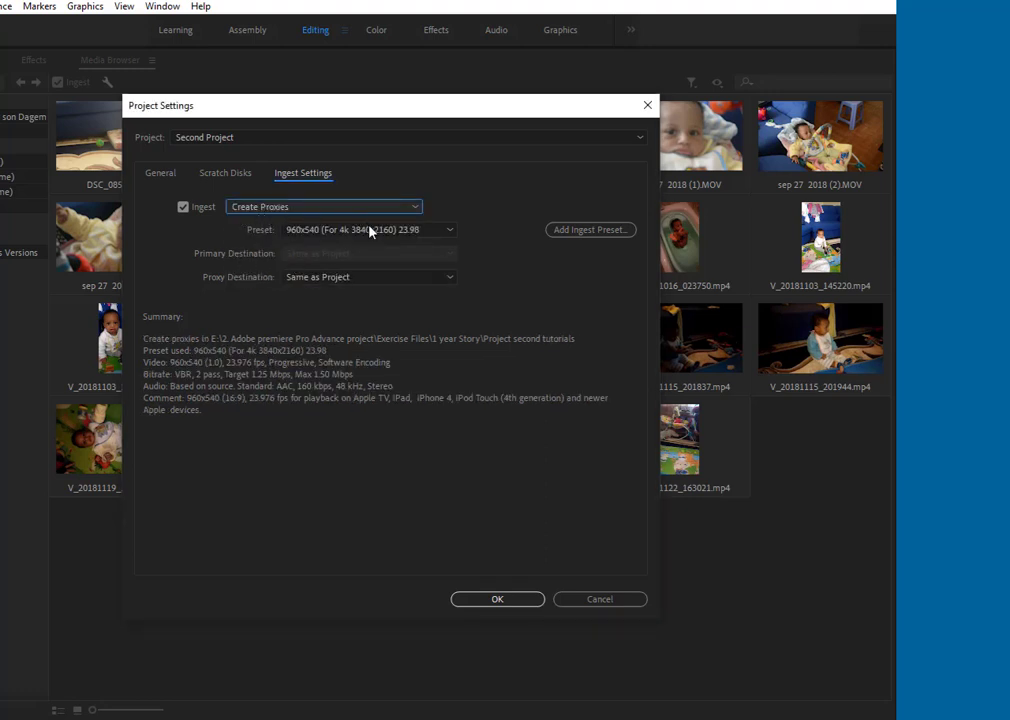
pyautogui.click(451, 231)
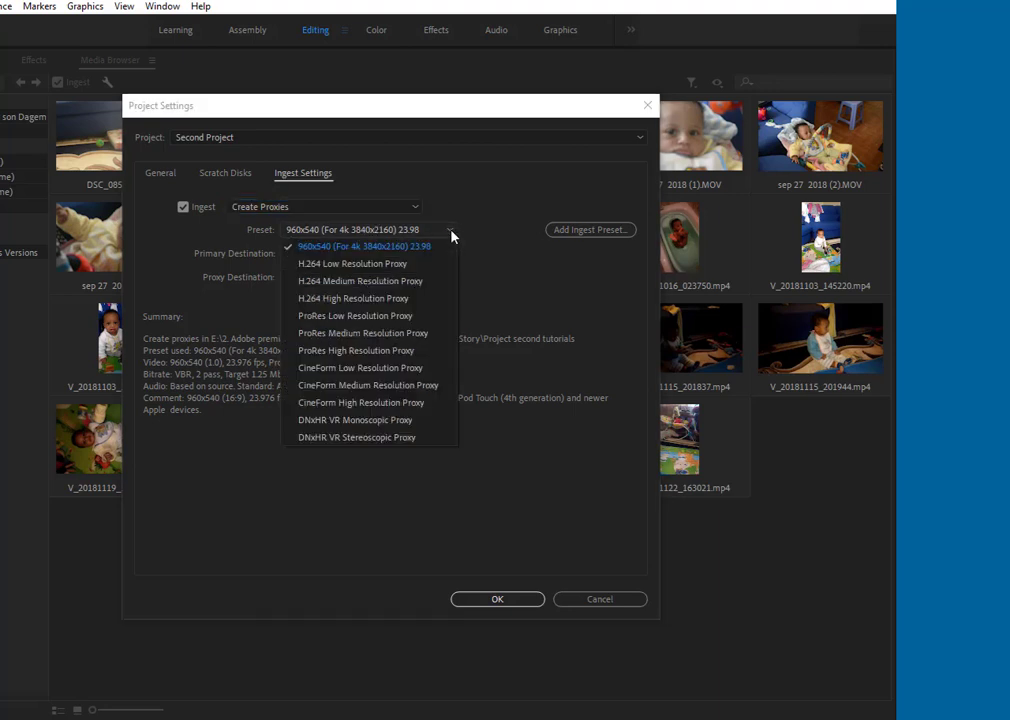
pyautogui.click(369, 265)
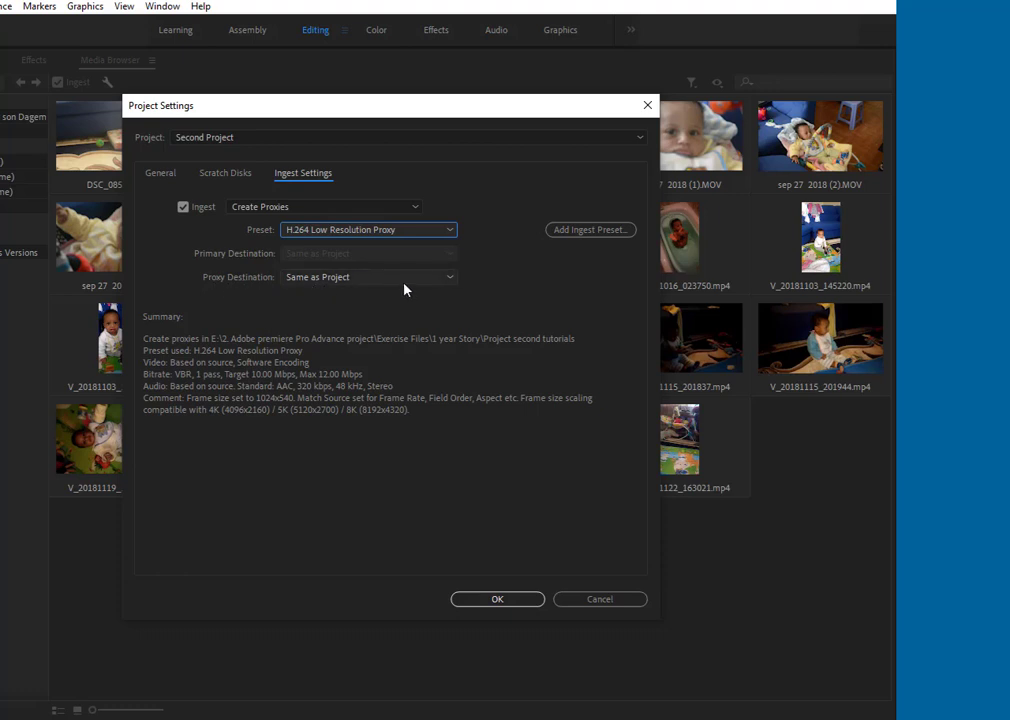
pyautogui.click(507, 601)
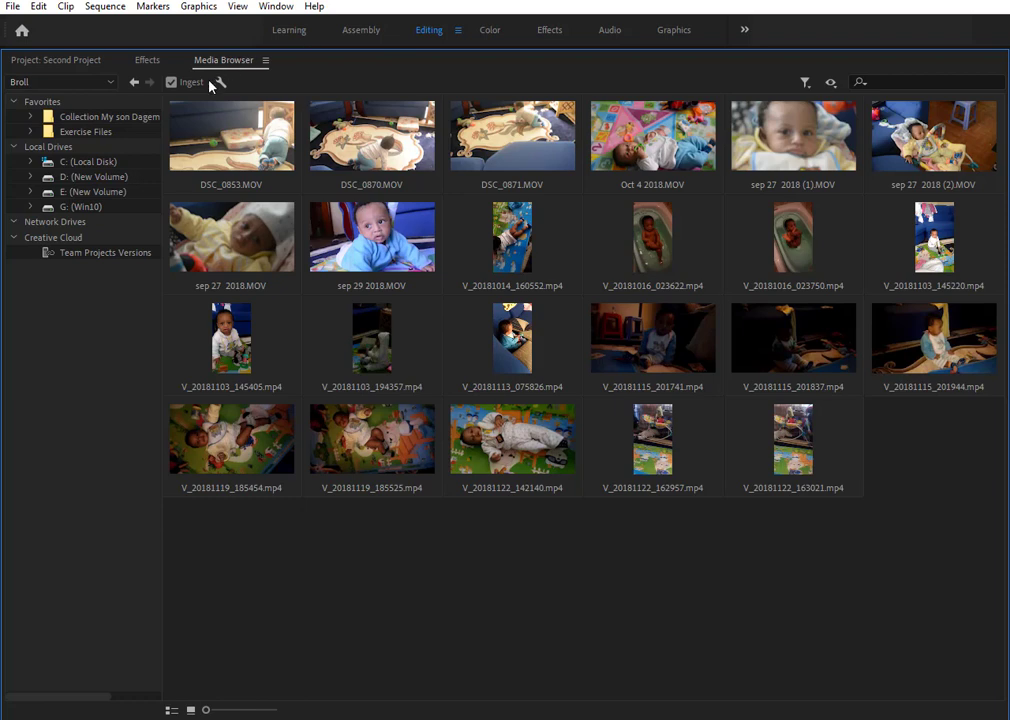
# - Delete the proxy test sequence from the project
pyautogui.click(42, 64)
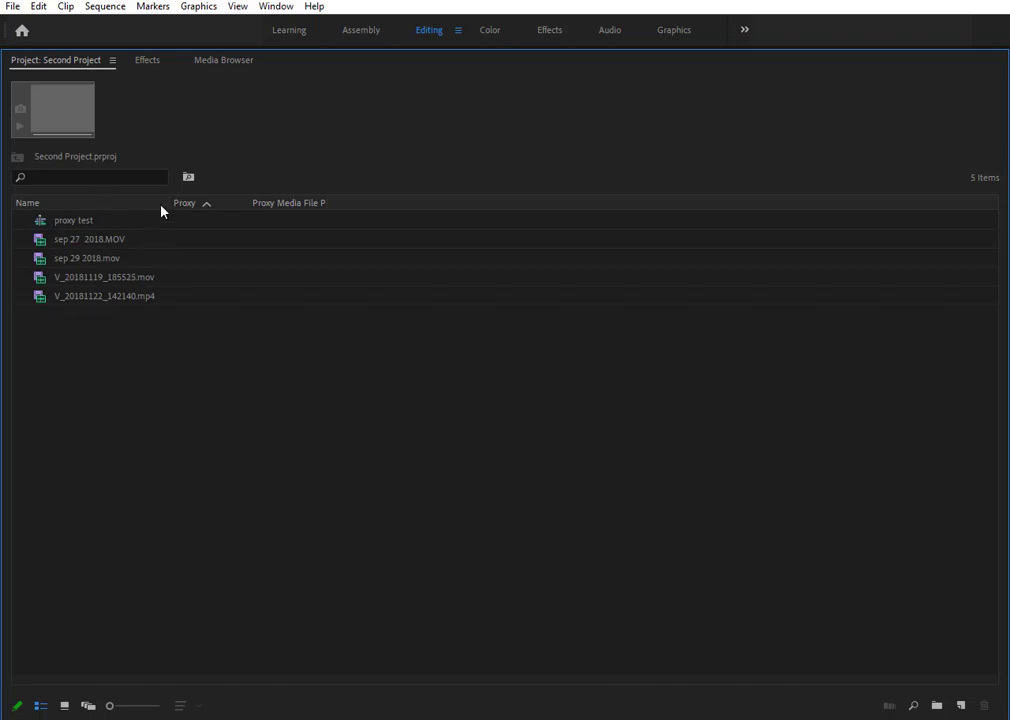
pyautogui.click(64, 226)
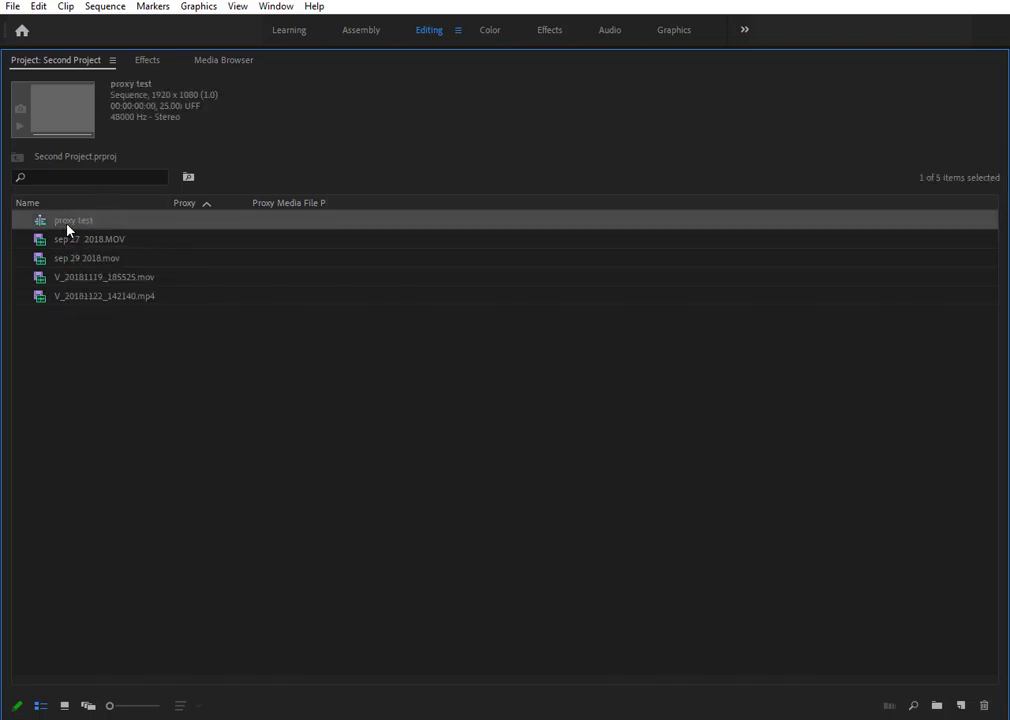
pyautogui.press('Delete')
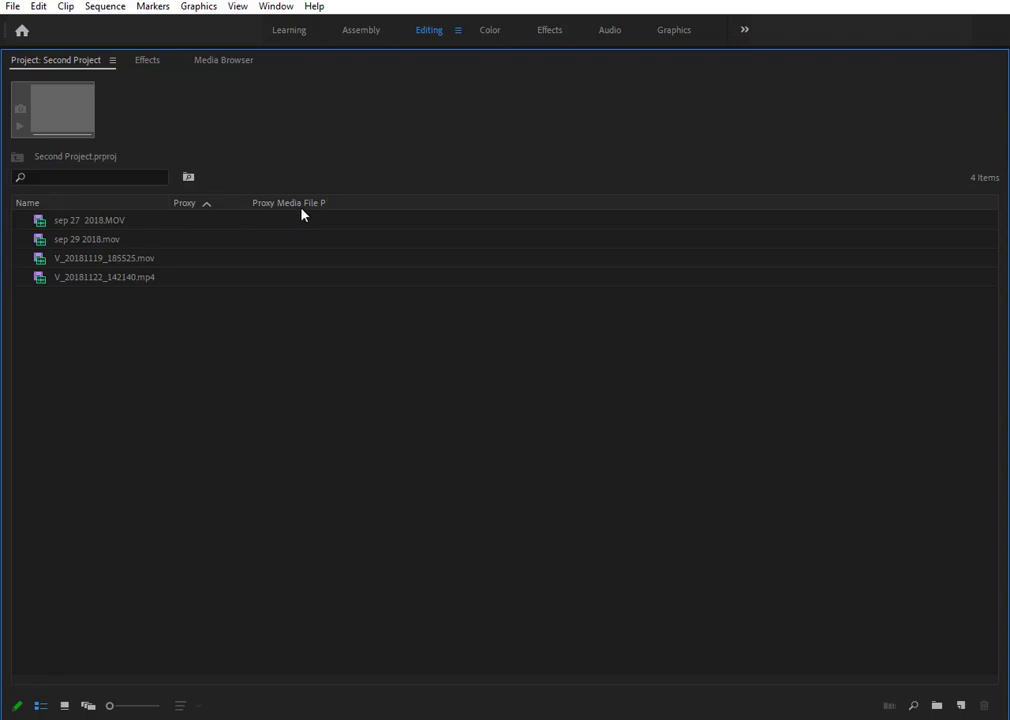
# - Examine the Proxy File Path and Proxy properties among the Premiere Pro Project Metadata display options
pyautogui.rightClick(85, 208)
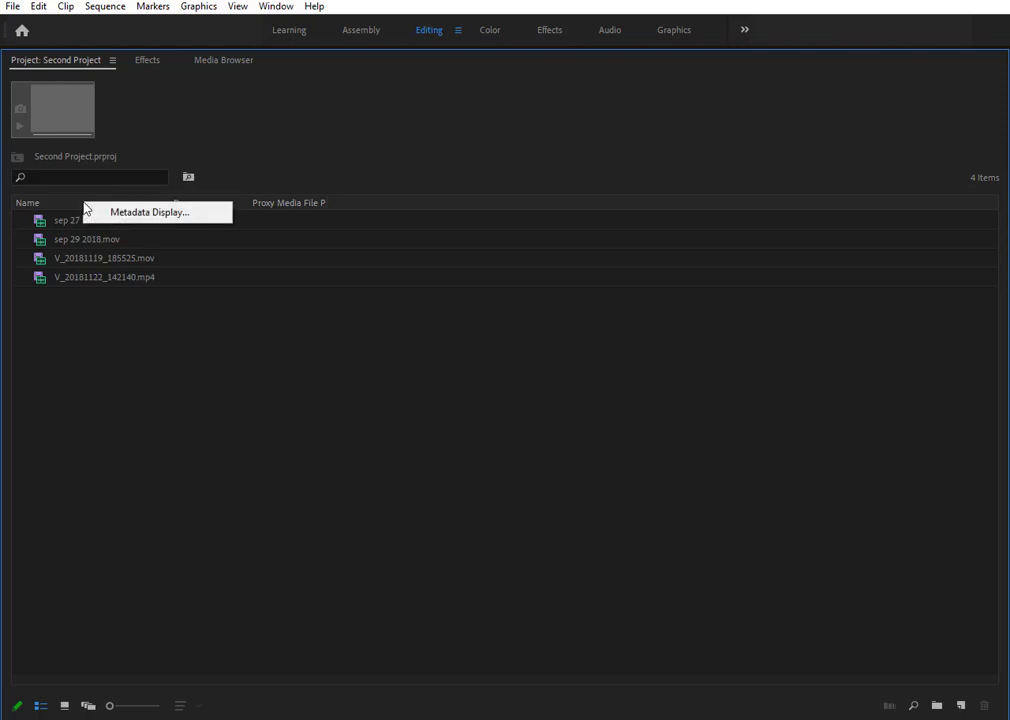
pyautogui.click(144, 213)
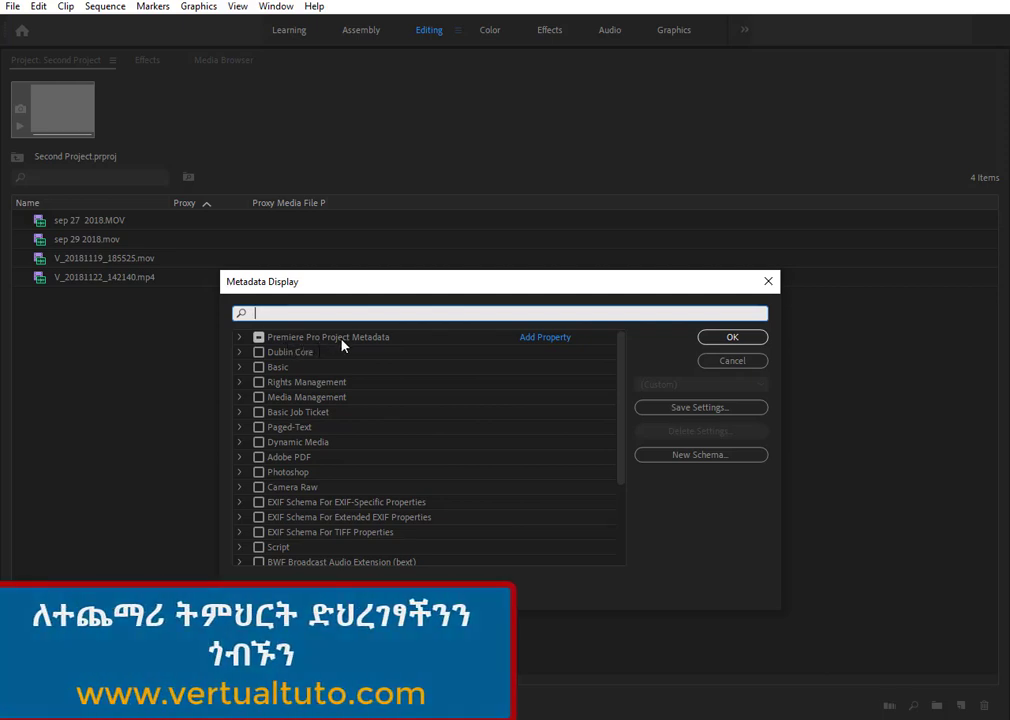
pyautogui.click(240, 340)
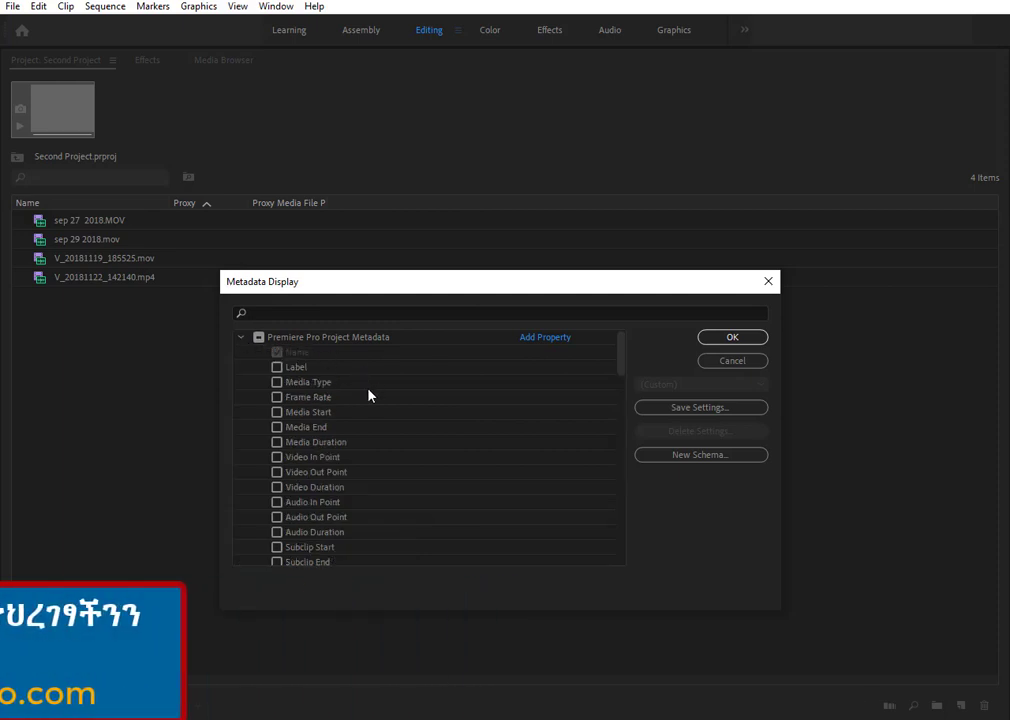
pyautogui.scroll(-2, 385, 405)
pyautogui.scroll(-3, 385, 405)
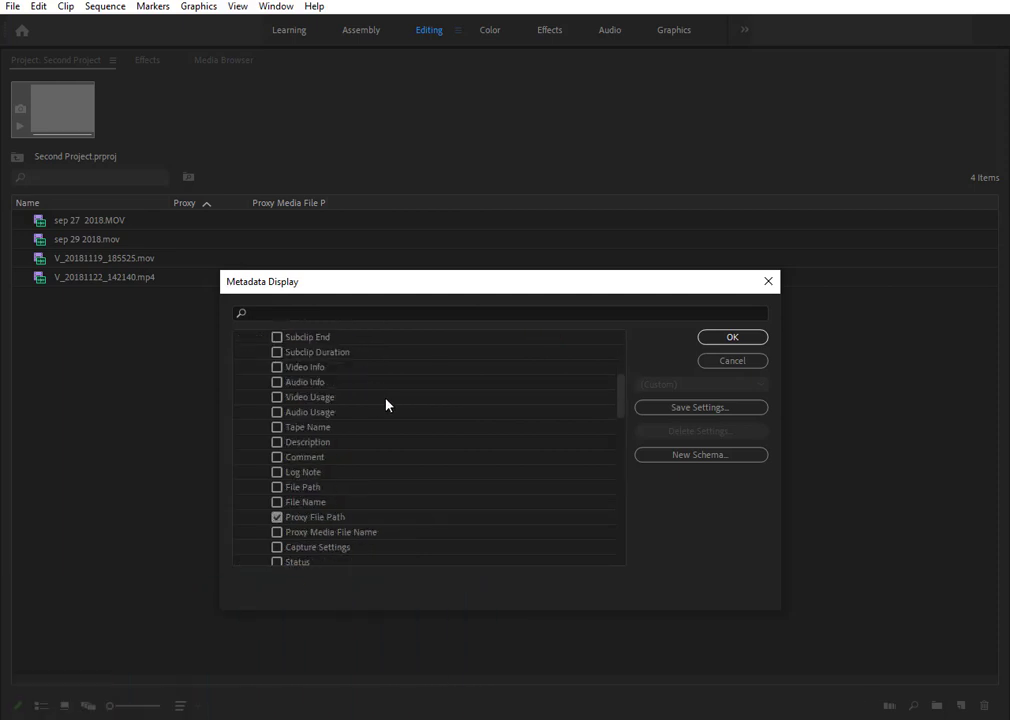
pyautogui.scroll(-3, 385, 405)
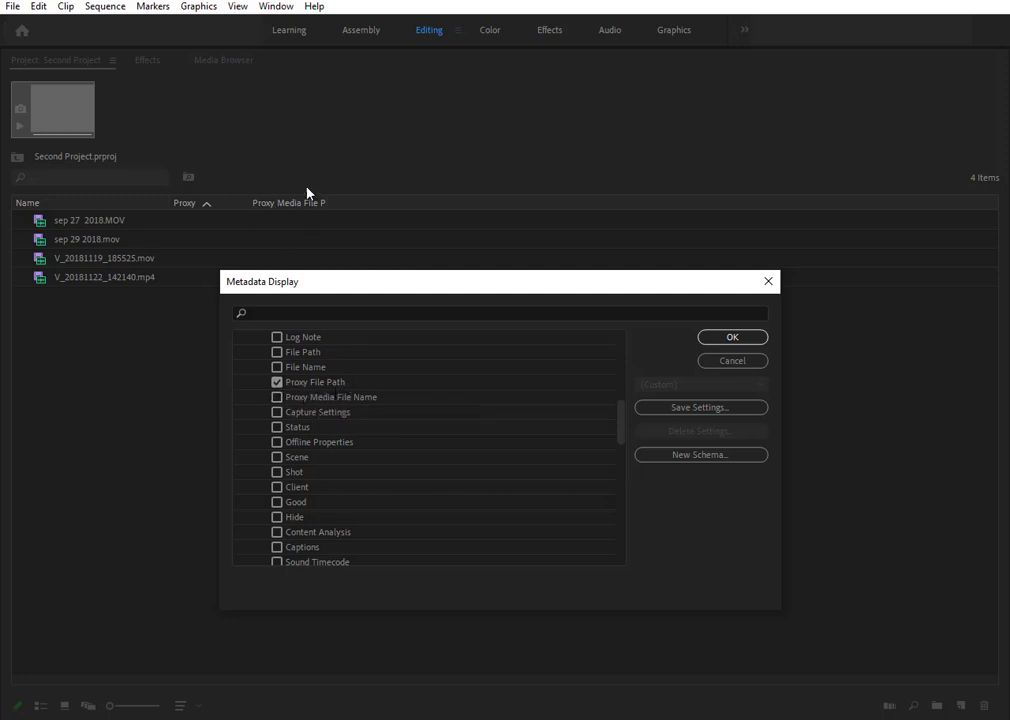
pyautogui.scroll(-6, 374, 424)
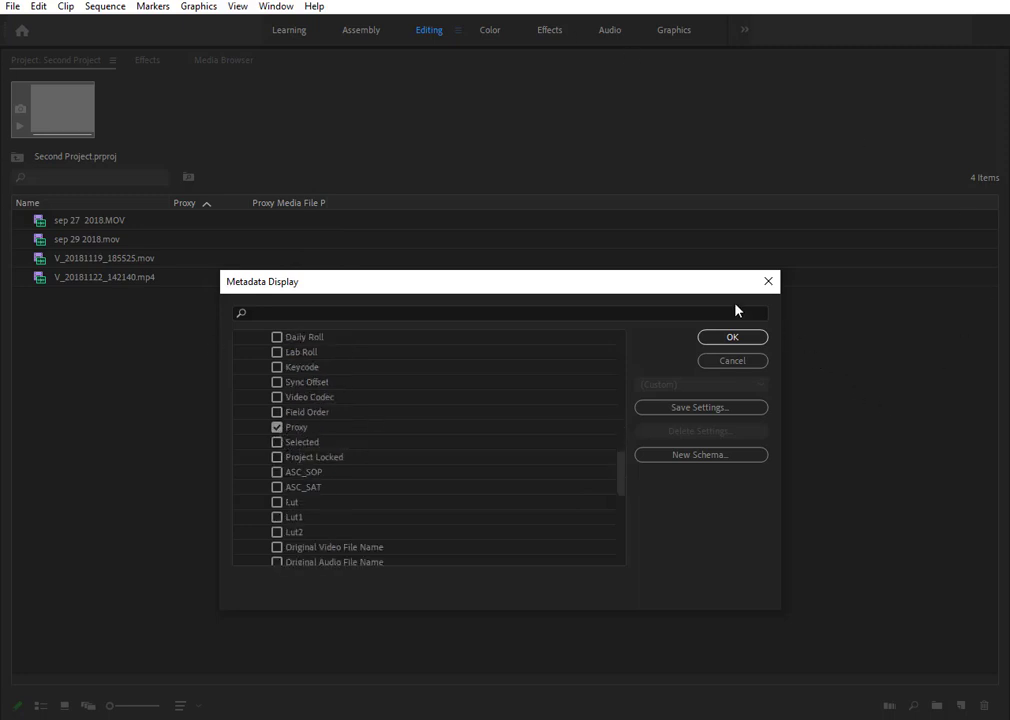
pyautogui.click(767, 282)
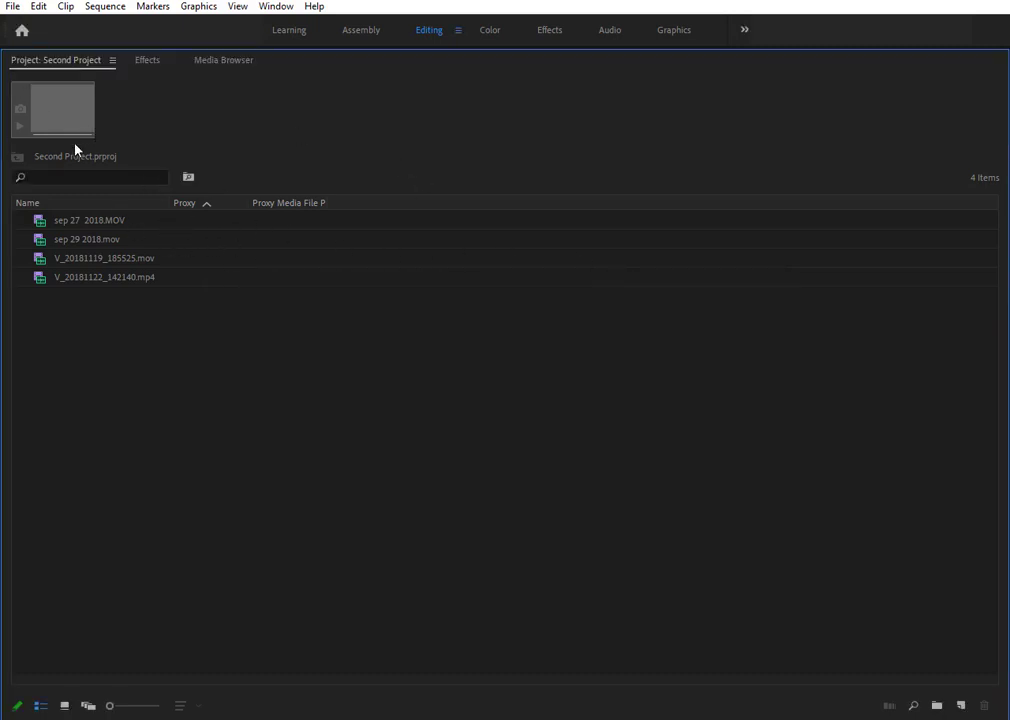
# - Import sep 29 2018.MOV from the Broll folder with proxy creation on ingest
pyautogui.click(220, 62)
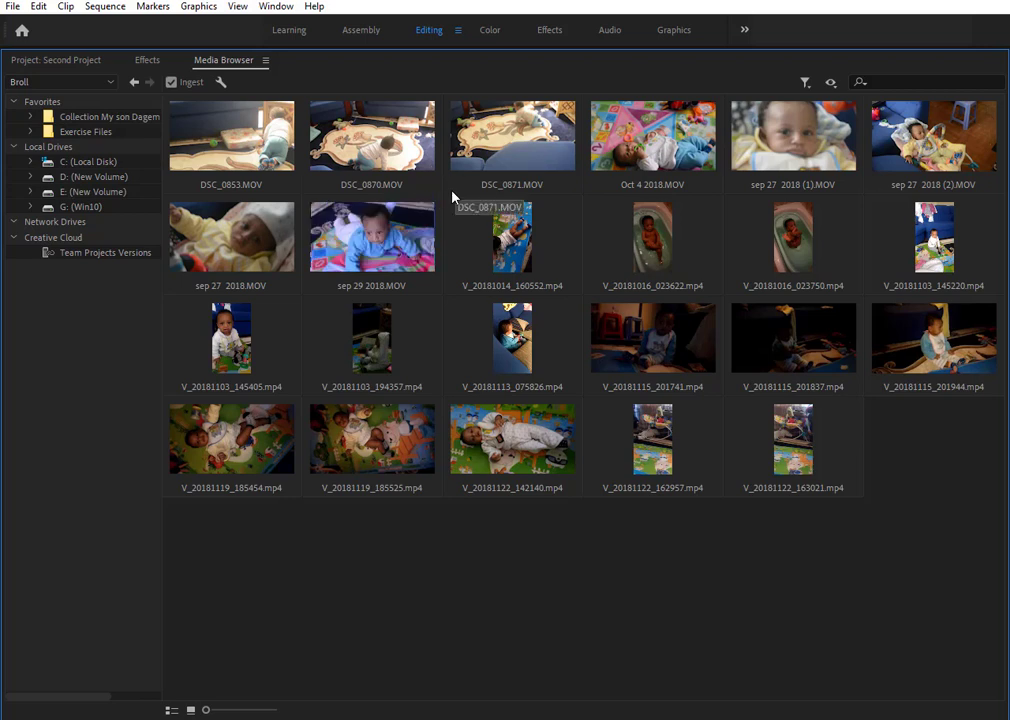
pyautogui.rightClick(362, 243)
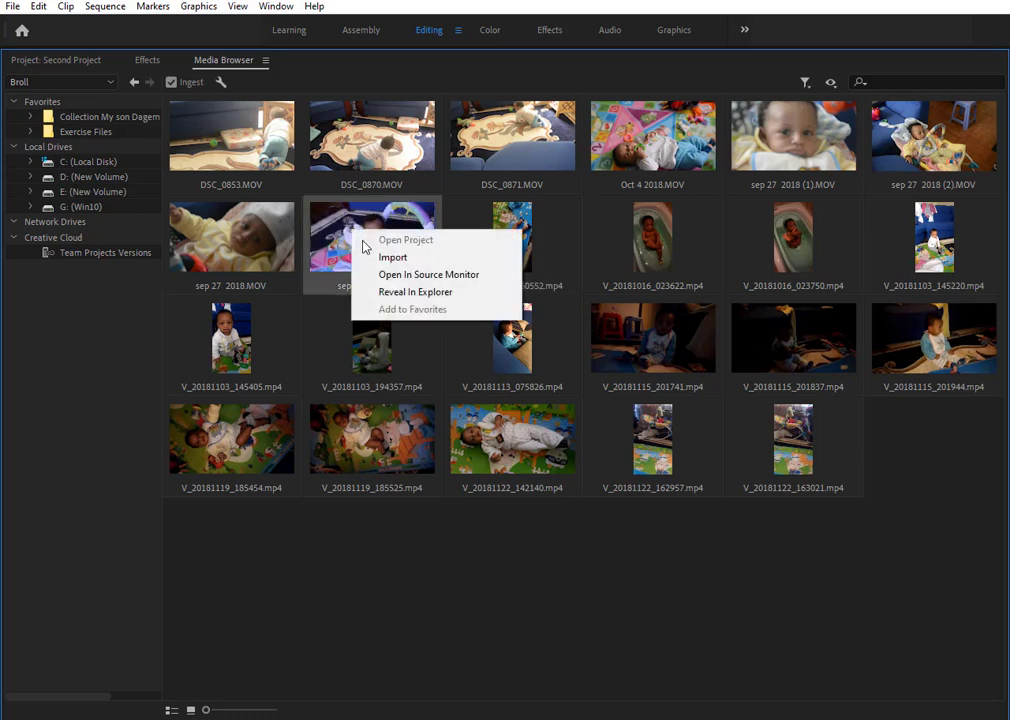
pyautogui.click(365, 258)
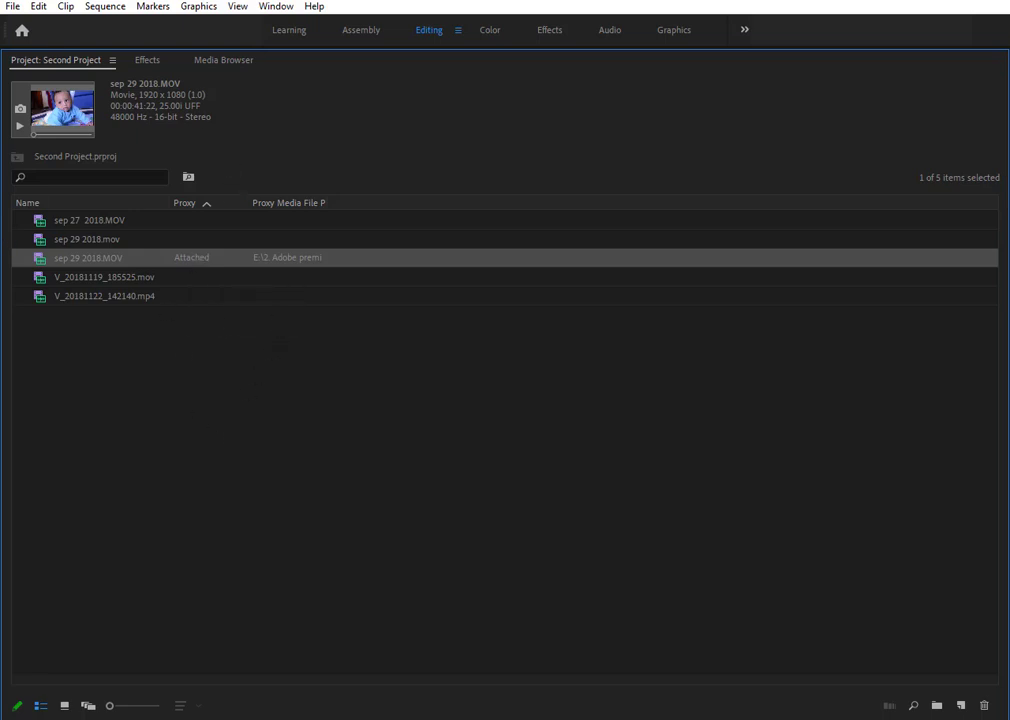
# - Restore the full editing layout and create a sequence from the sep 29 2018.MOV clip that has a proxy attached
pyautogui.doubleClick(62, 66)
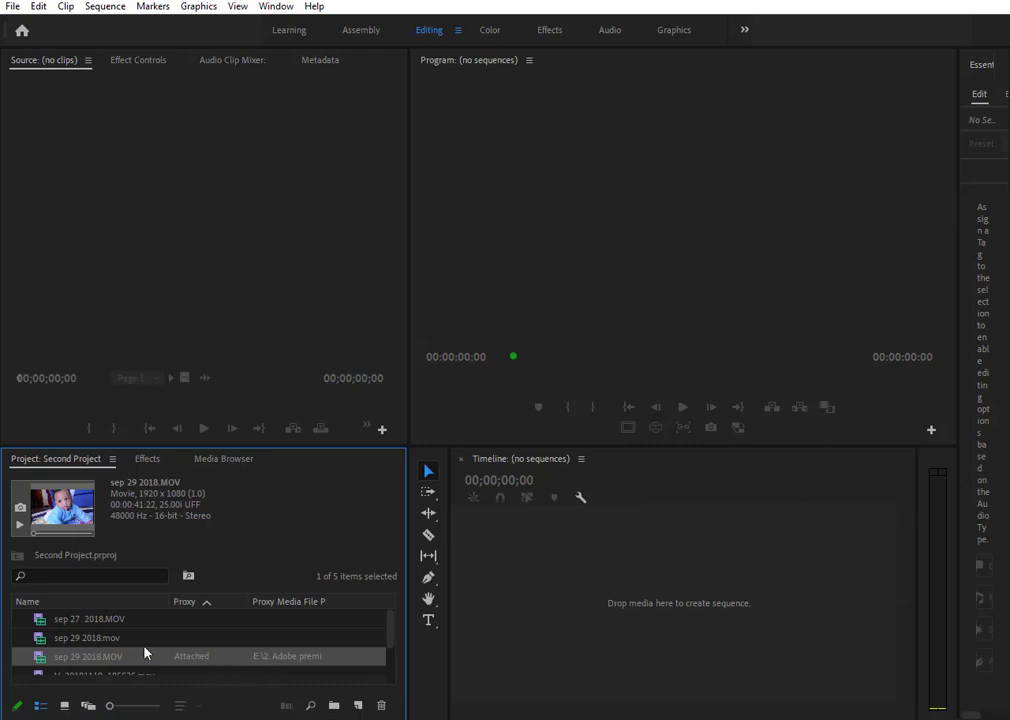
pyautogui.scroll(-1, 145, 653)
pyautogui.scroll(1, 126, 662)
pyautogui.moveTo(72, 664); pyautogui.dragTo(519, 653)
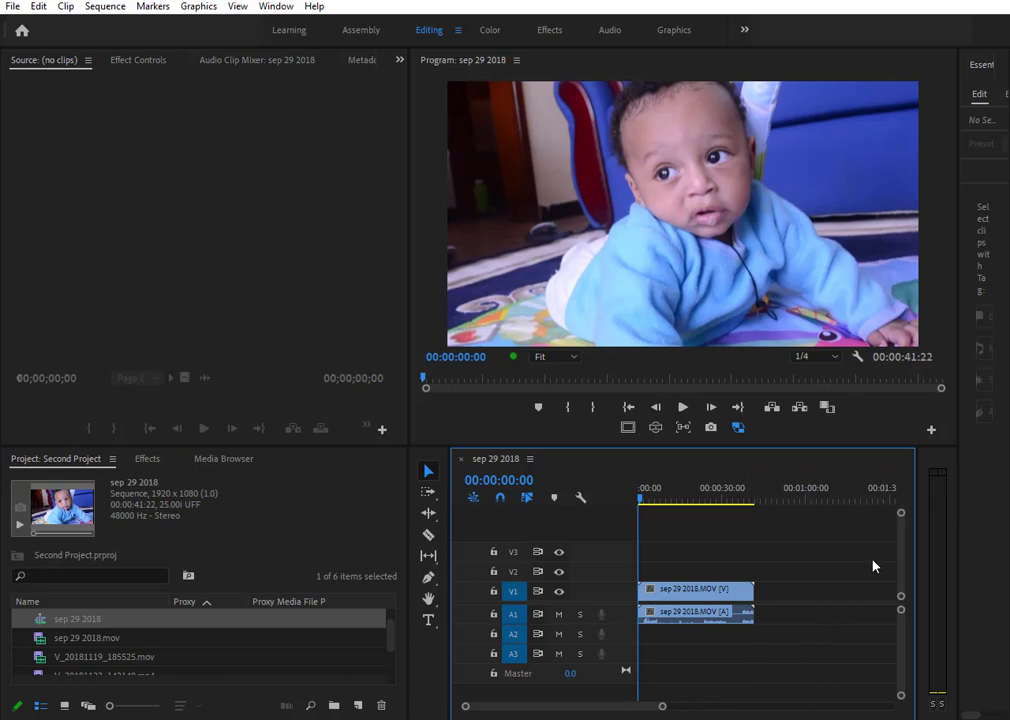
pyautogui.click(776, 432)
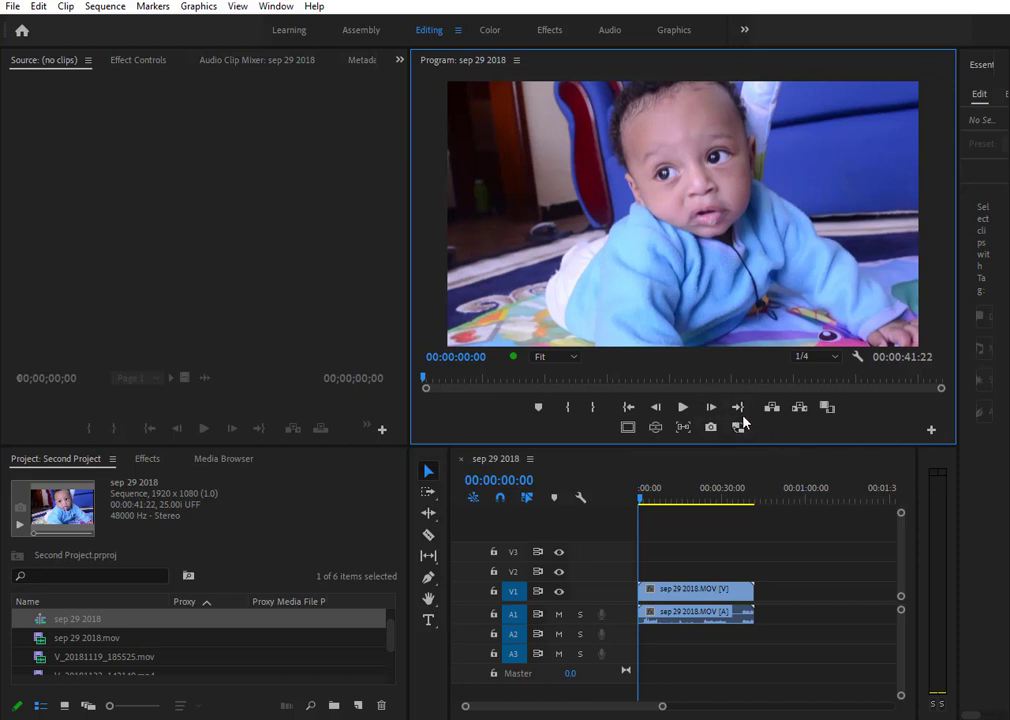
# - Examine the available Program monitor controls in the Button Editor, including Toggle Proxies, and keep the current button layout
pyautogui.click(932, 433)
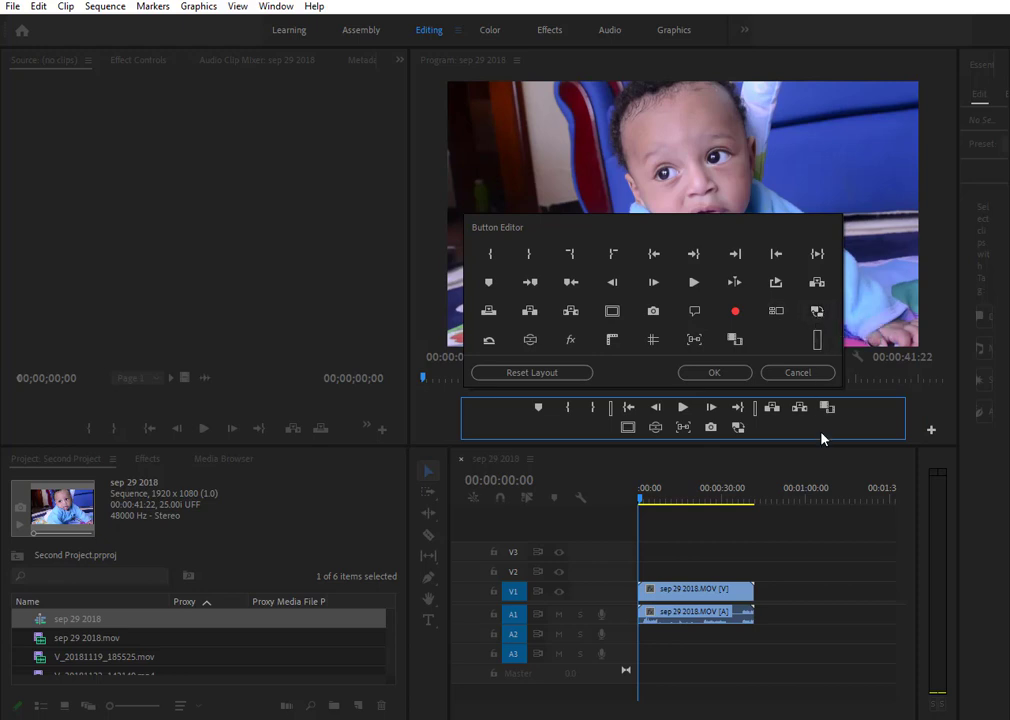
pyautogui.click(731, 372)
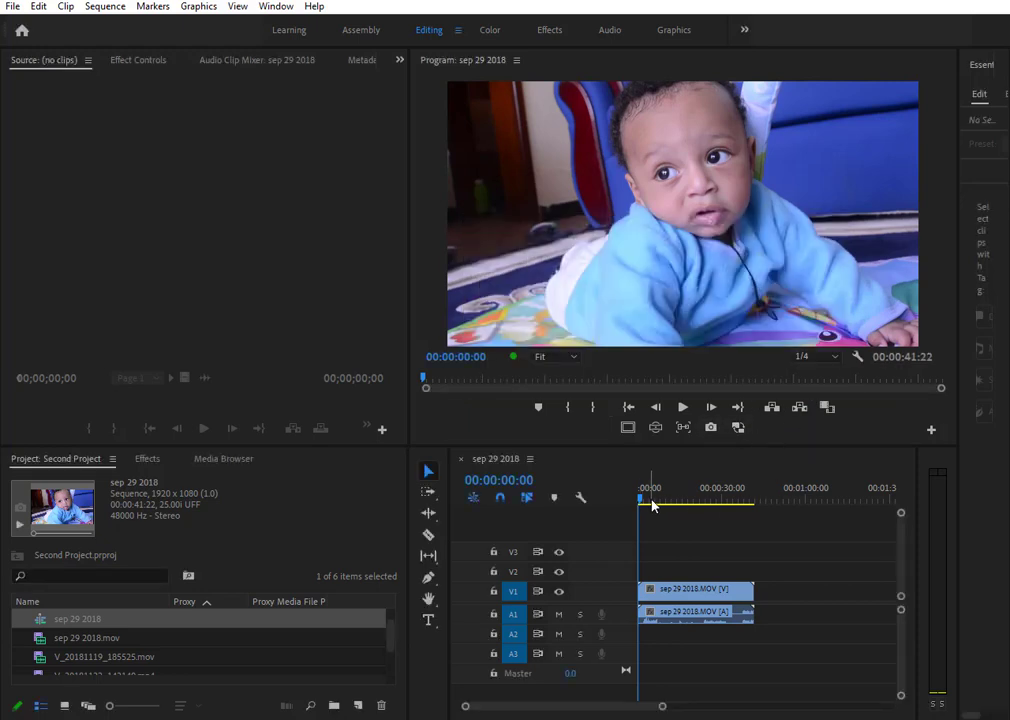
pyautogui.moveTo(641, 498); pyautogui.dragTo(638, 498)
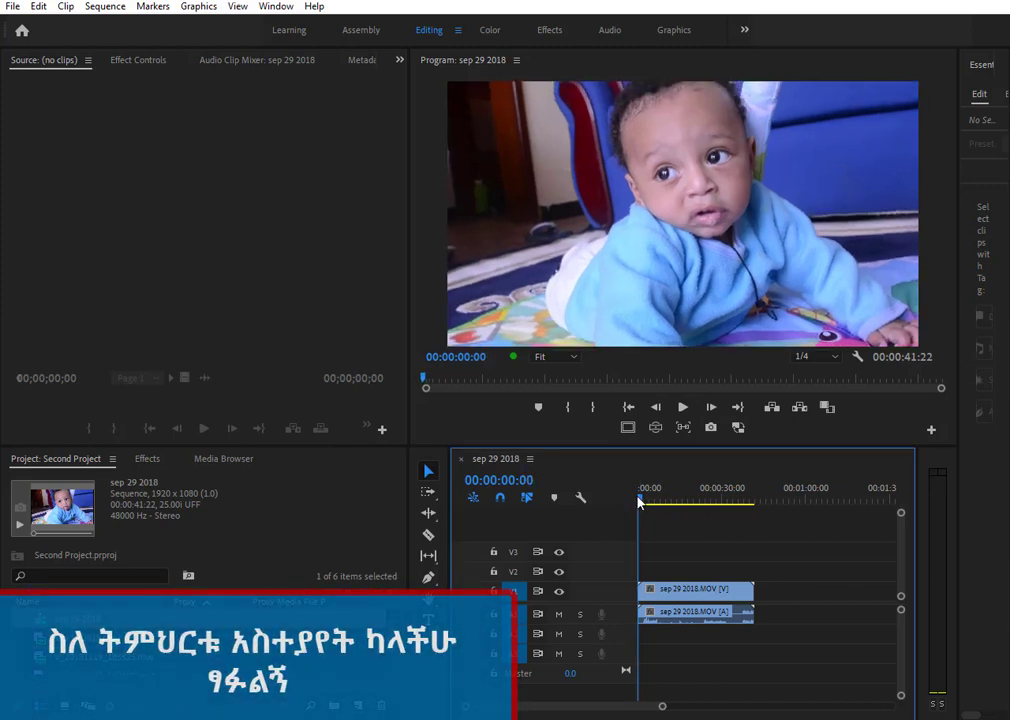
# - Toggle proxy playback on and off in the Program monitor to compare, leaving proxies enabled
pyautogui.click(738, 427)
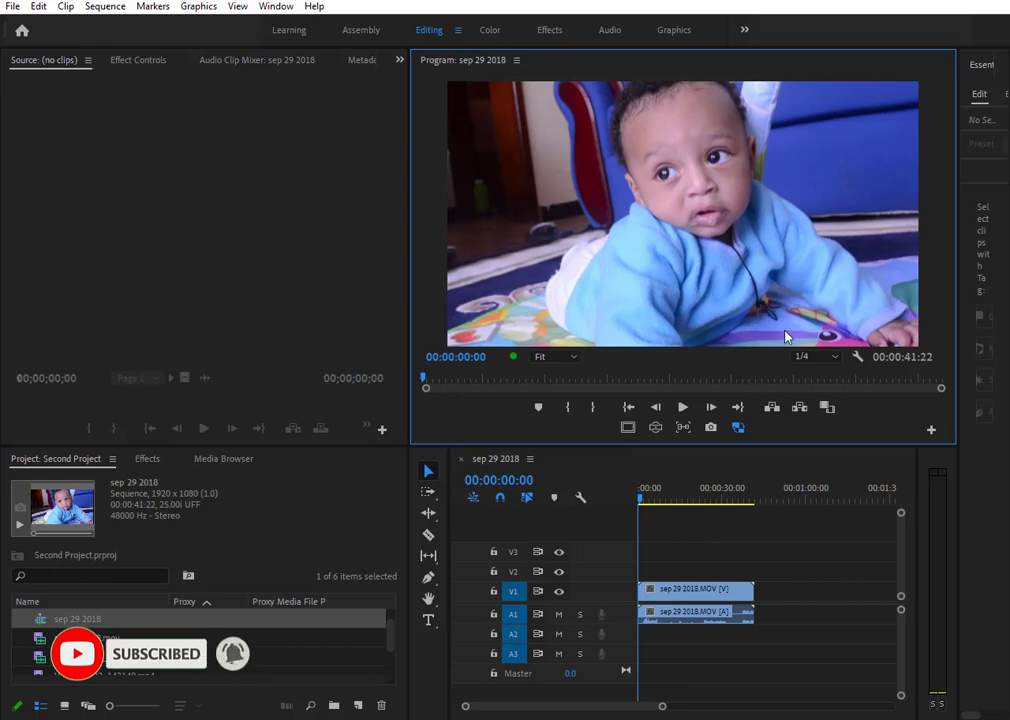
pyautogui.click(738, 429)
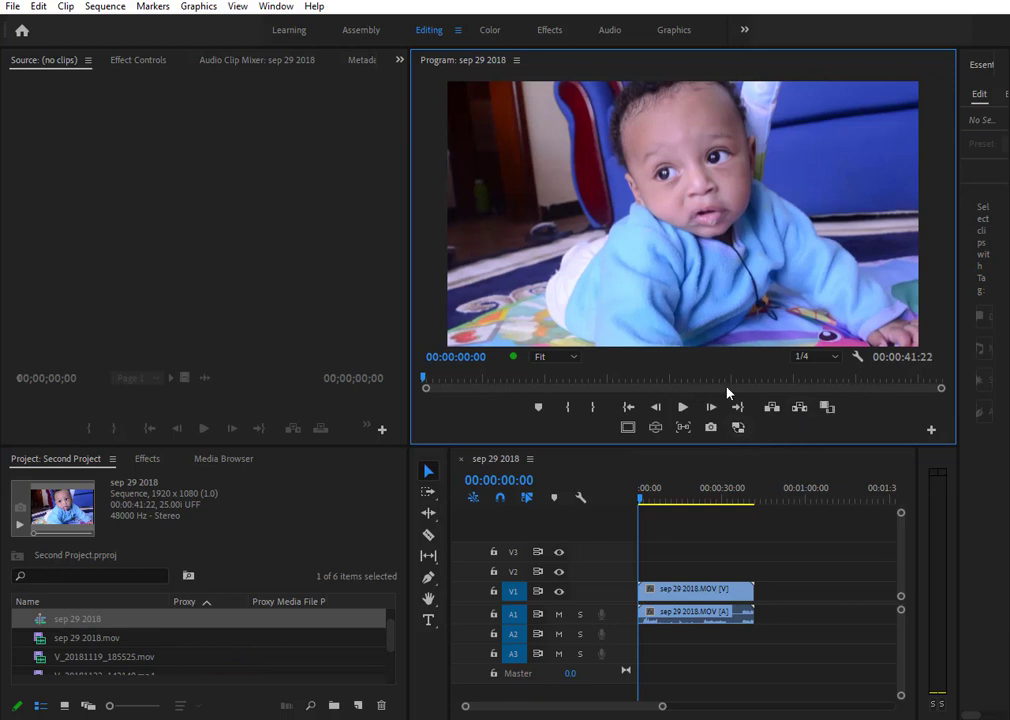
pyautogui.click(738, 428)
# - Look through the project's clip list and hide the Project panel's Preview Area
pyautogui.scroll(-2, 246, 640)
pyautogui.scroll(2, 246, 640)
pyautogui.scroll(1, 194, 648)
pyautogui.scroll(-1, 200, 644)
pyautogui.scroll(-2, 210, 638)
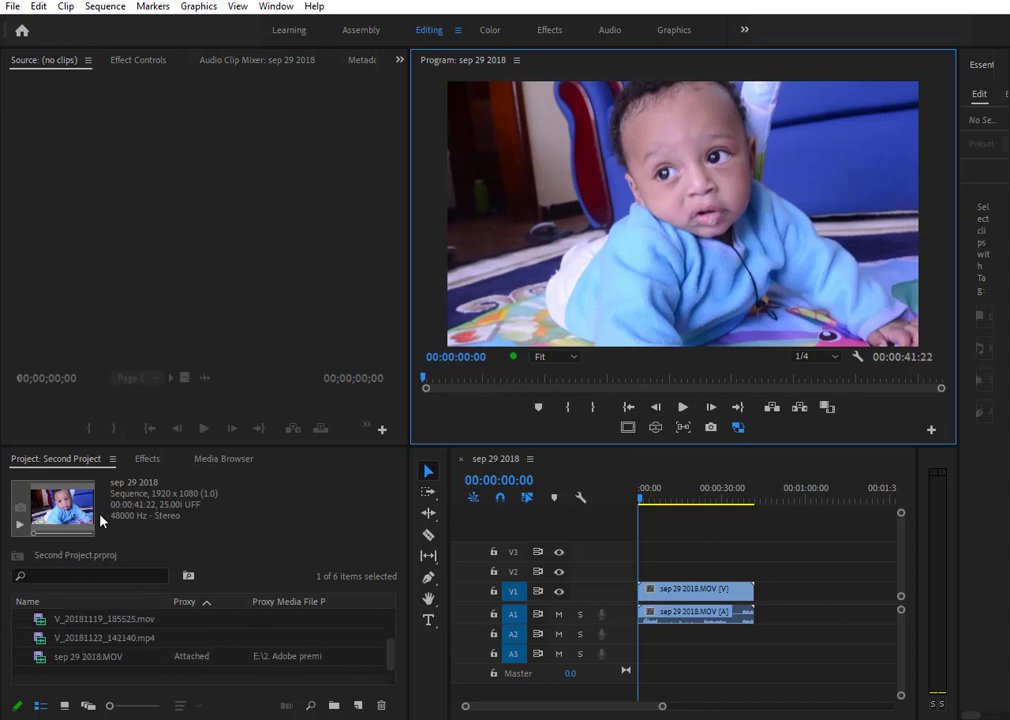
pyautogui.click(113, 459)
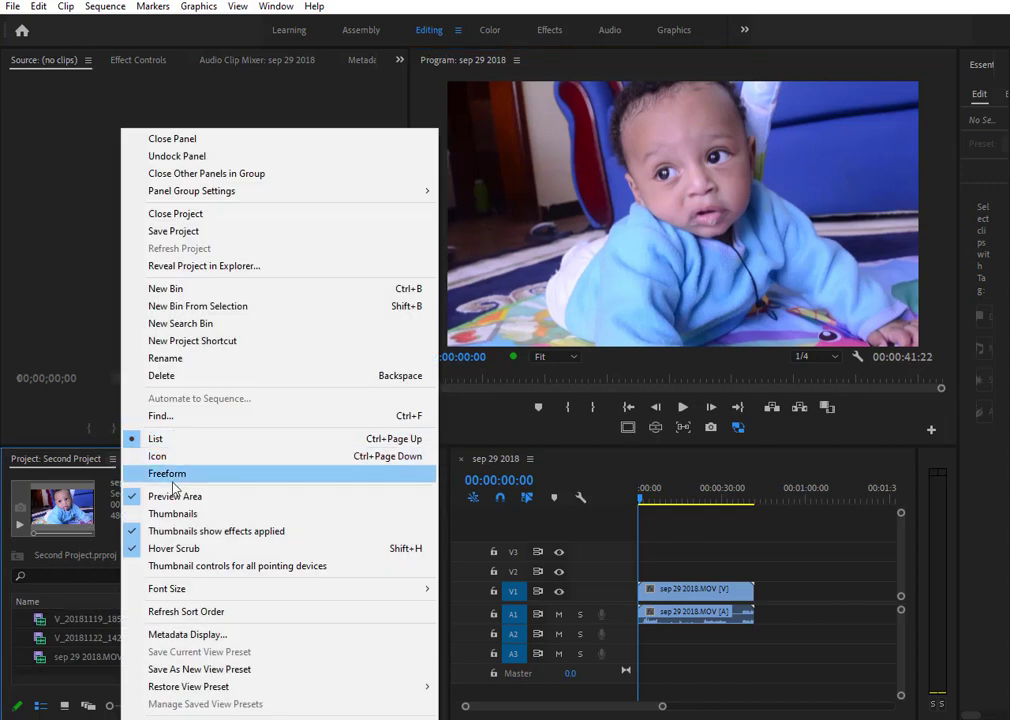
pyautogui.click(122, 496)
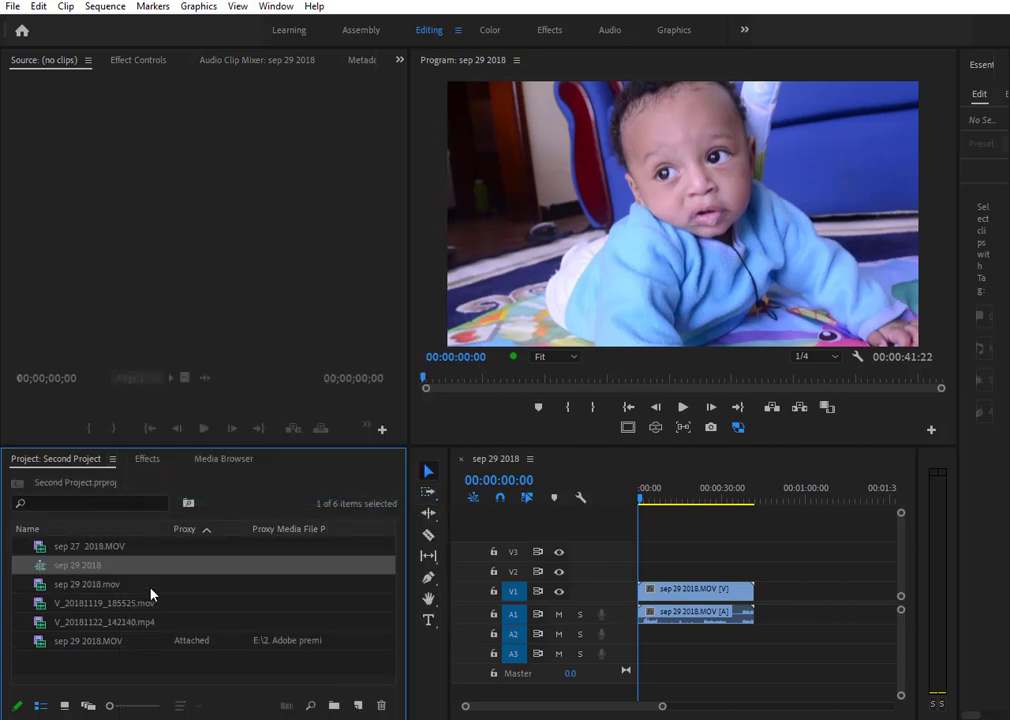
# - Delete all clips and the sep 29 2018 sequence from Second Project
pyautogui.click(95, 548)
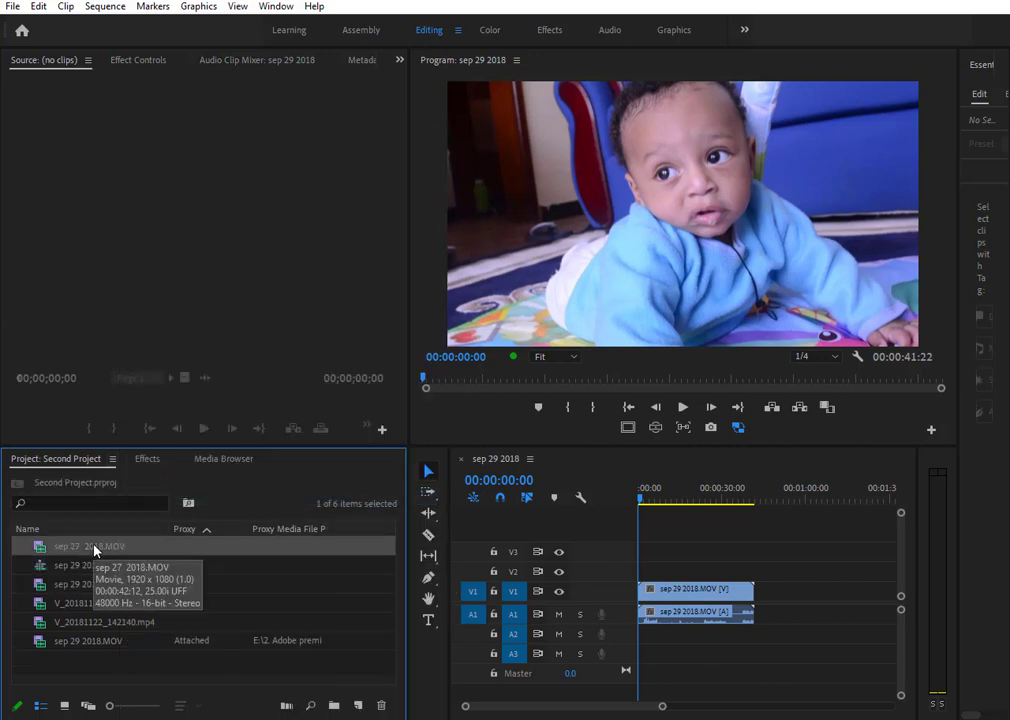
pyautogui.hotkey('ctrl', 'a')
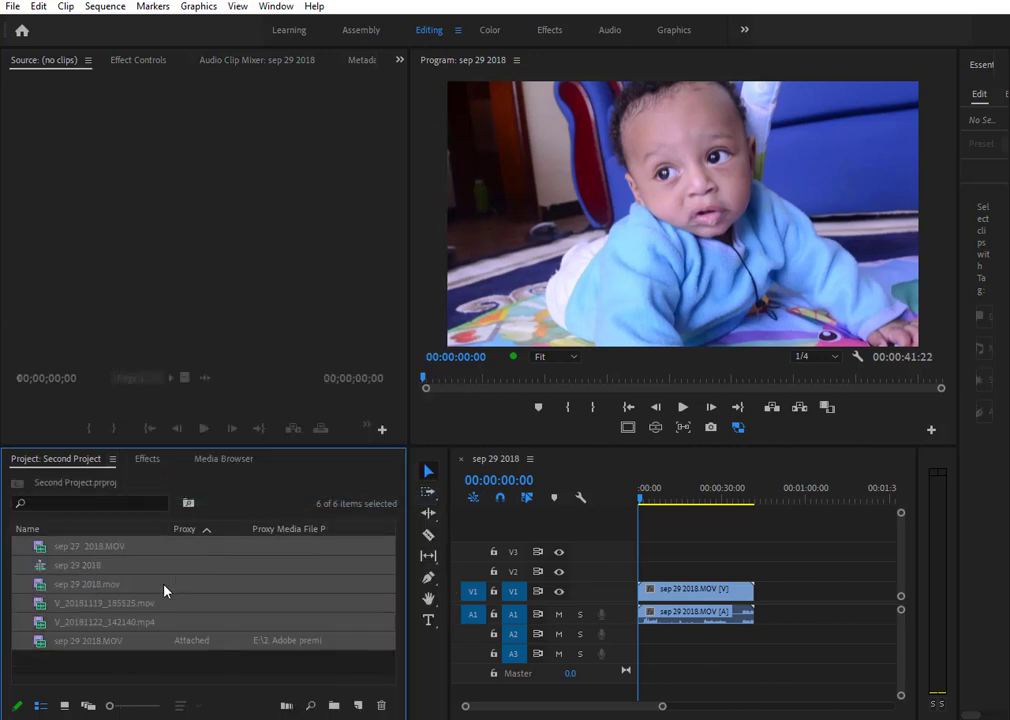
pyautogui.press('Delete')
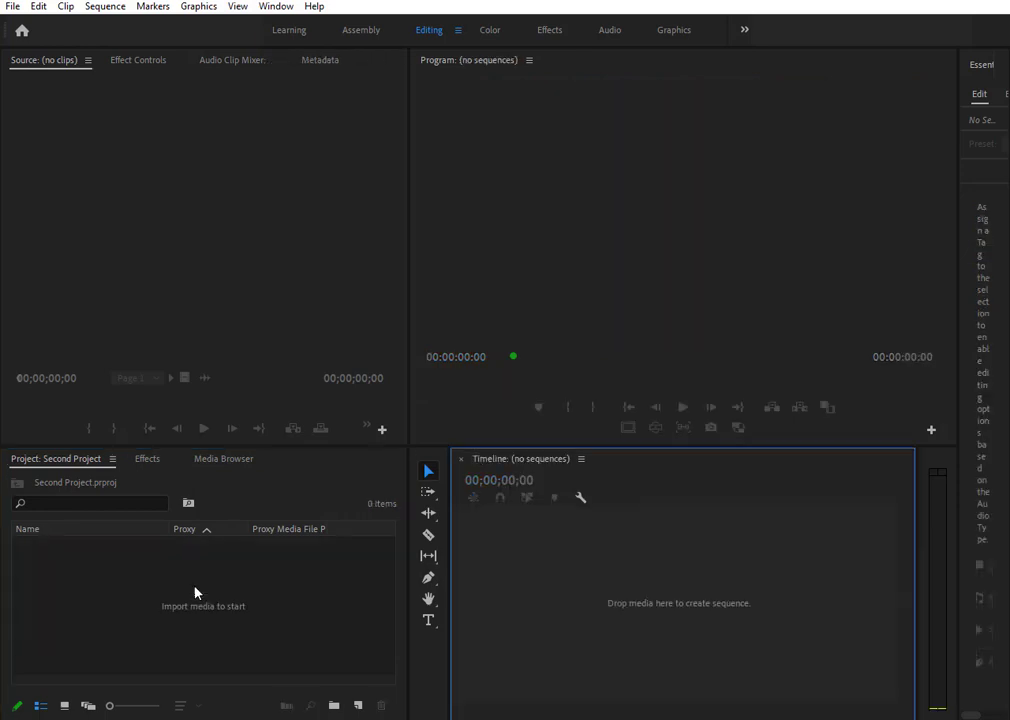
pyautogui.click(108, 605)
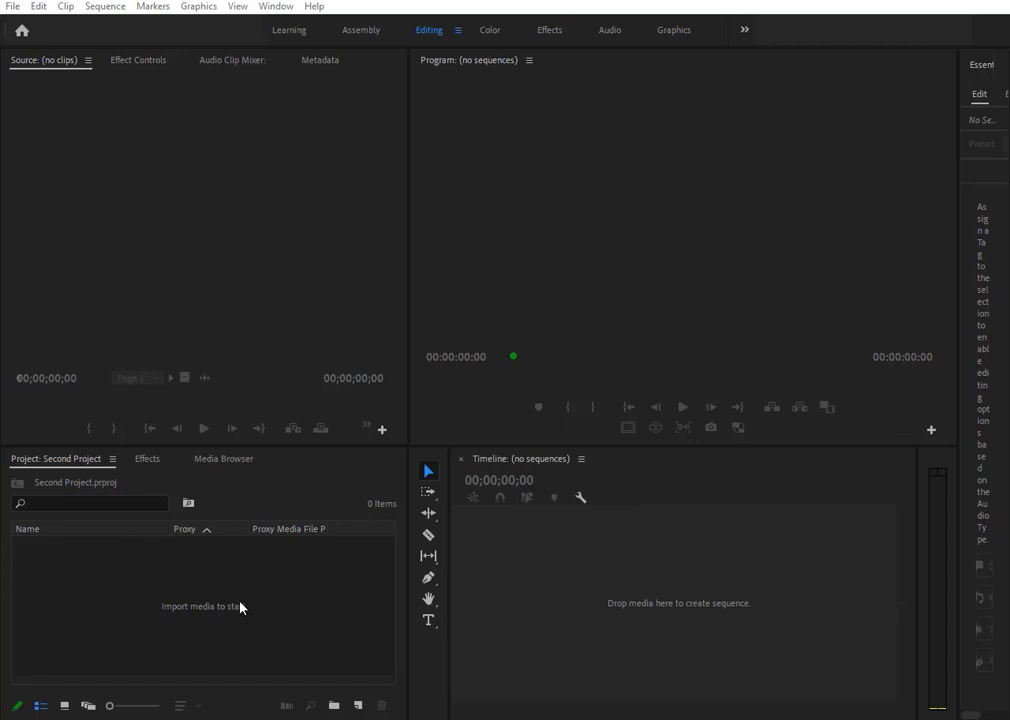
# - Check the Ingest option in the Media Browser and return to the project's contents
pyautogui.click(223, 462)
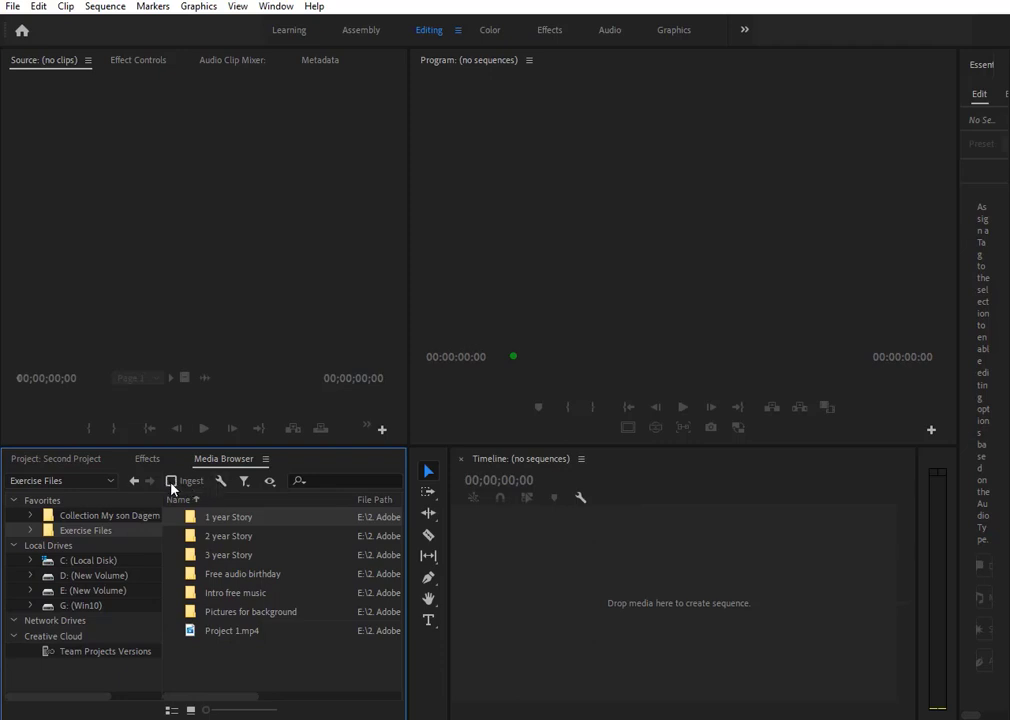
pyautogui.click(47, 459)
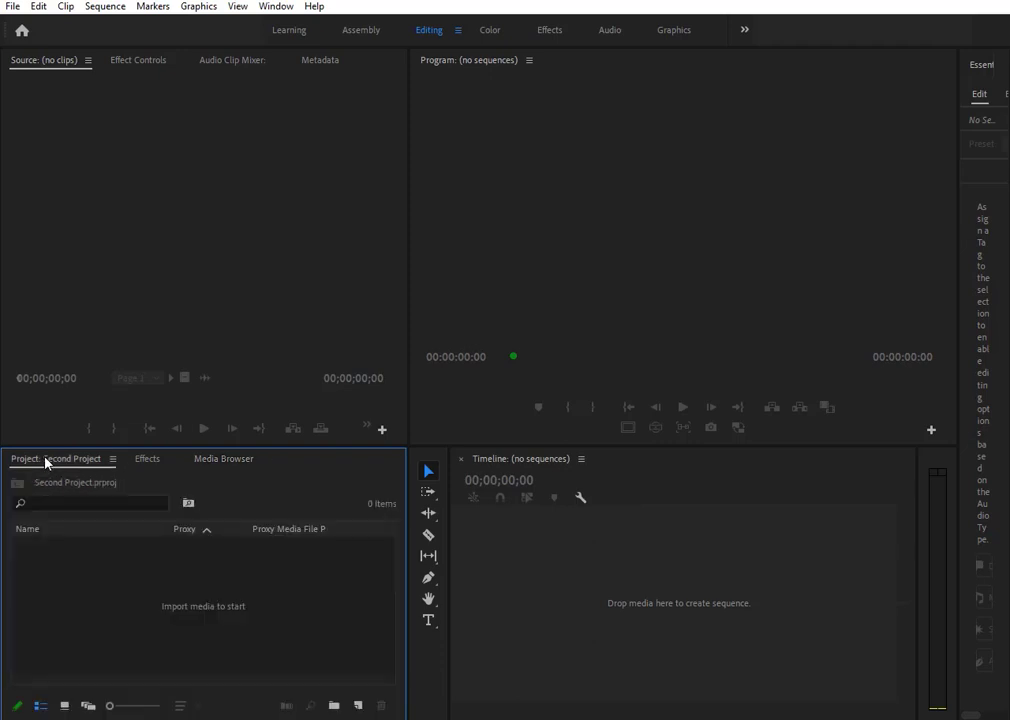